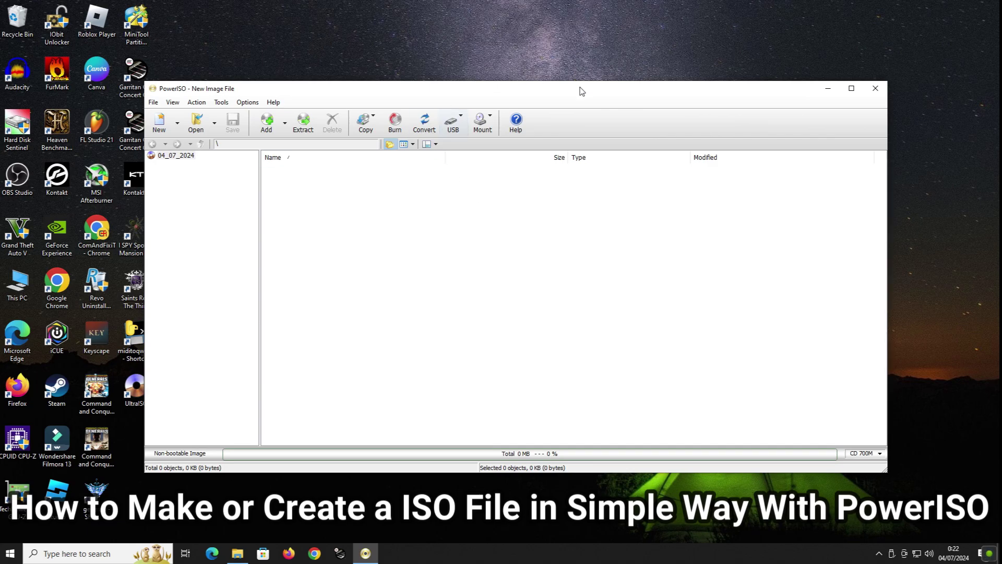
- Close the empty PowerISO window and open the folder D:\Jualan\MSI GTX 1070 GMX8G in File Explorer
{"action": "left_click_drag", "start_coordinate": [579, 90], "coordinate": [609, 92]}
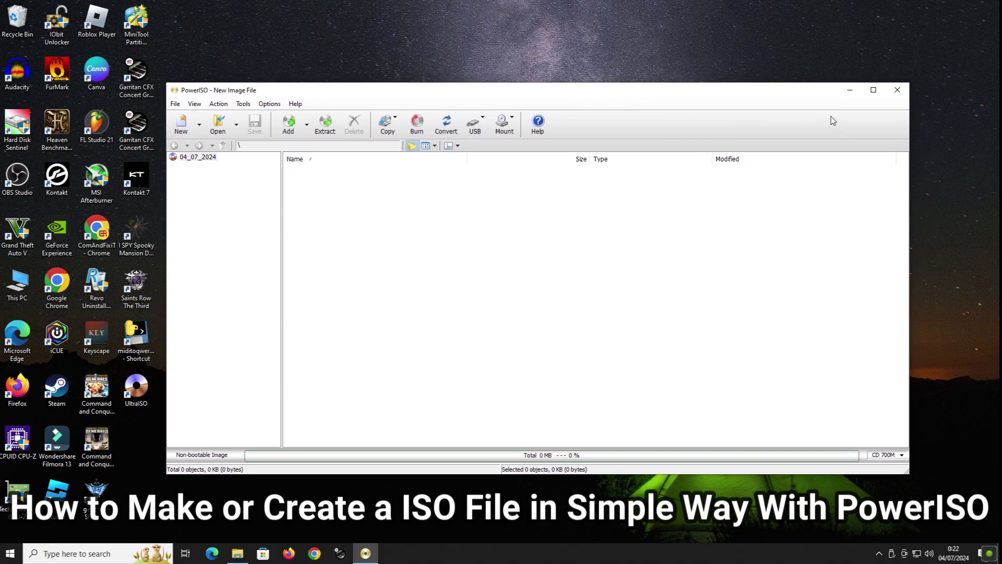
{"action": "left_click", "coordinate": [897, 90]}
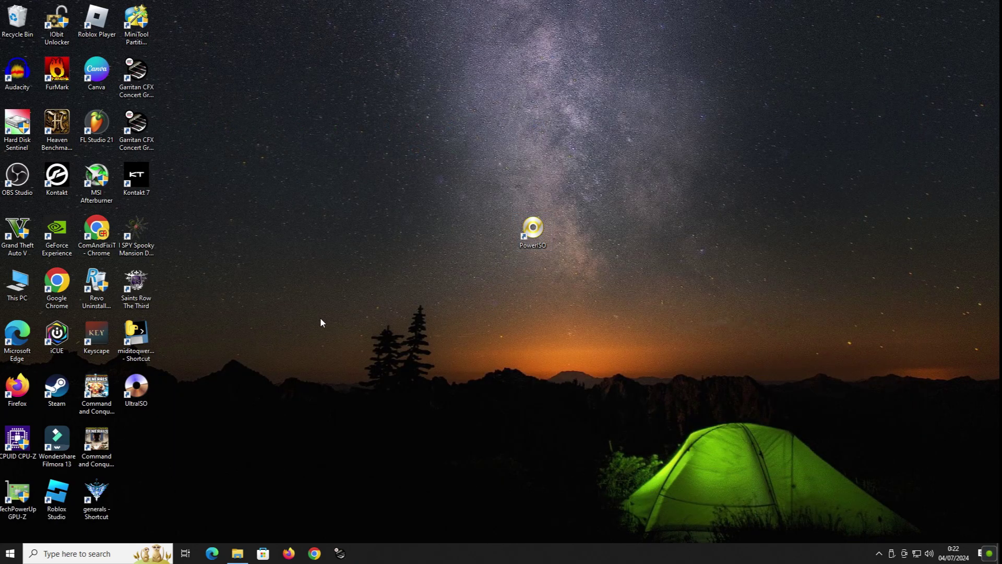
{"action": "key", "text": "super+e"}
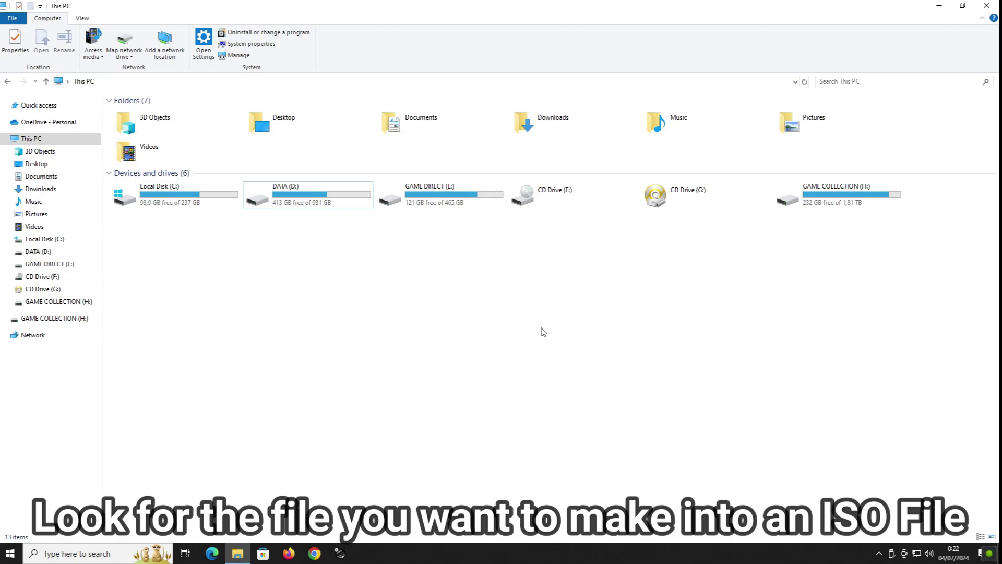
{"action": "double_click", "coordinate": [307, 194]}
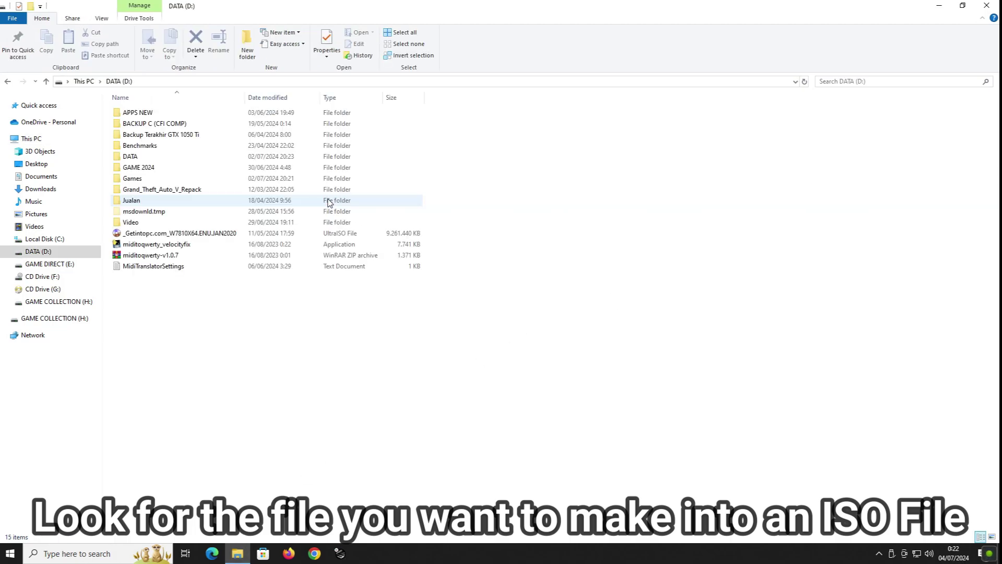
{"action": "double_click", "coordinate": [131, 200]}
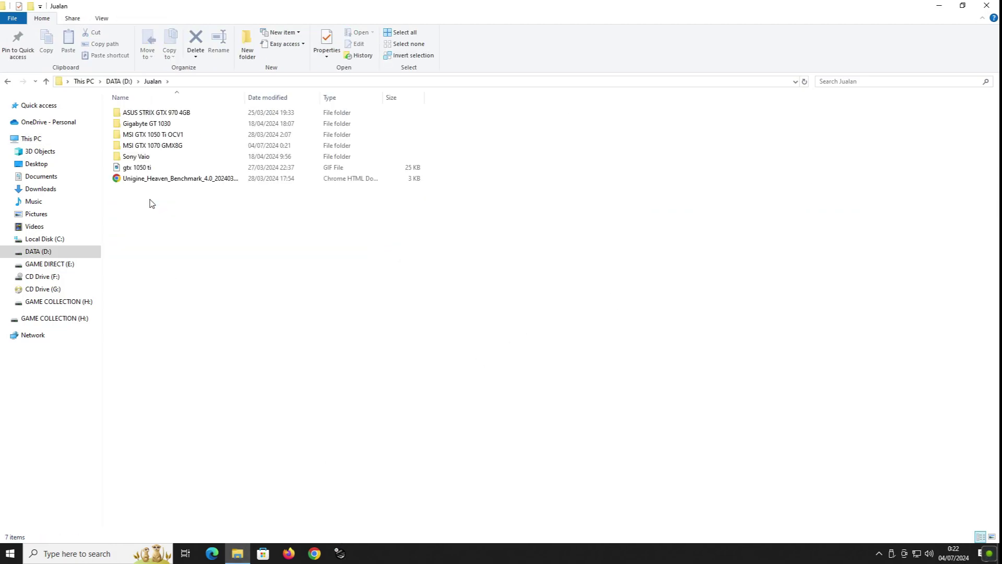
{"action": "double_click", "coordinate": [173, 145]}
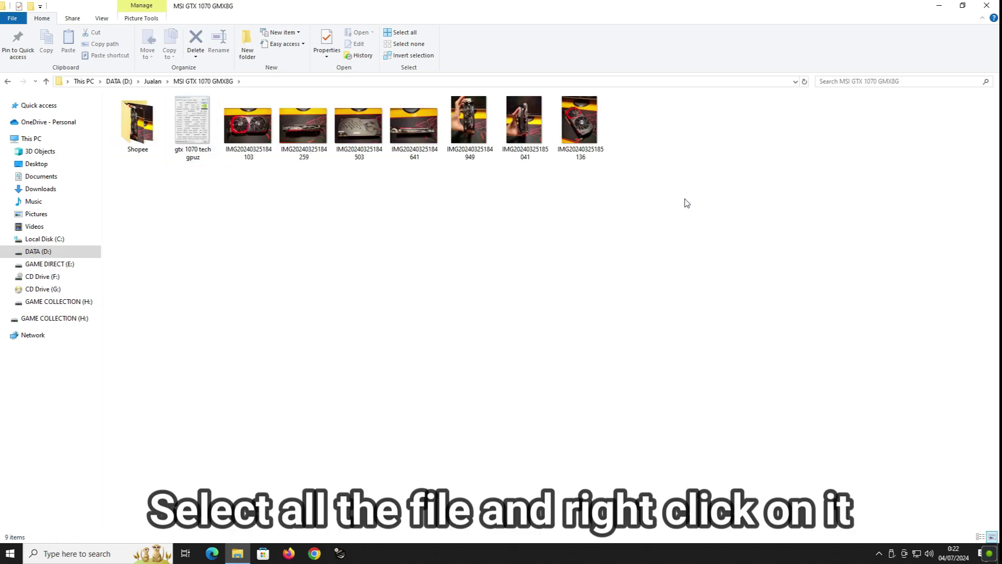
- Add all the files and the Shopee subfolder in this folder to a new PowerISO image file
{"action": "left_click_drag", "start_coordinate": [686, 199], "coordinate": [134, 114]}
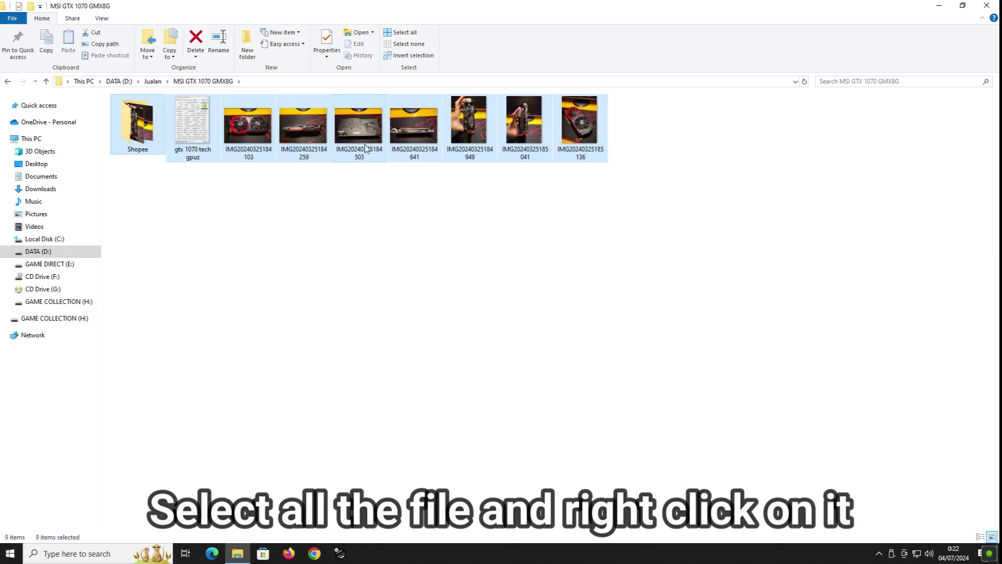
{"action": "right_click", "coordinate": [365, 146]}
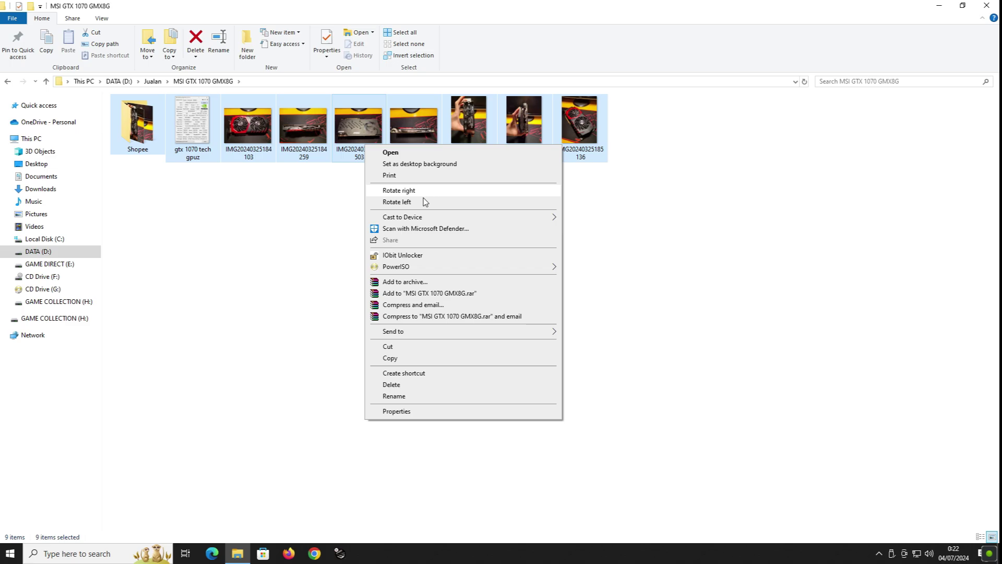
{"action": "mouse_move", "coordinate": [427, 268]}
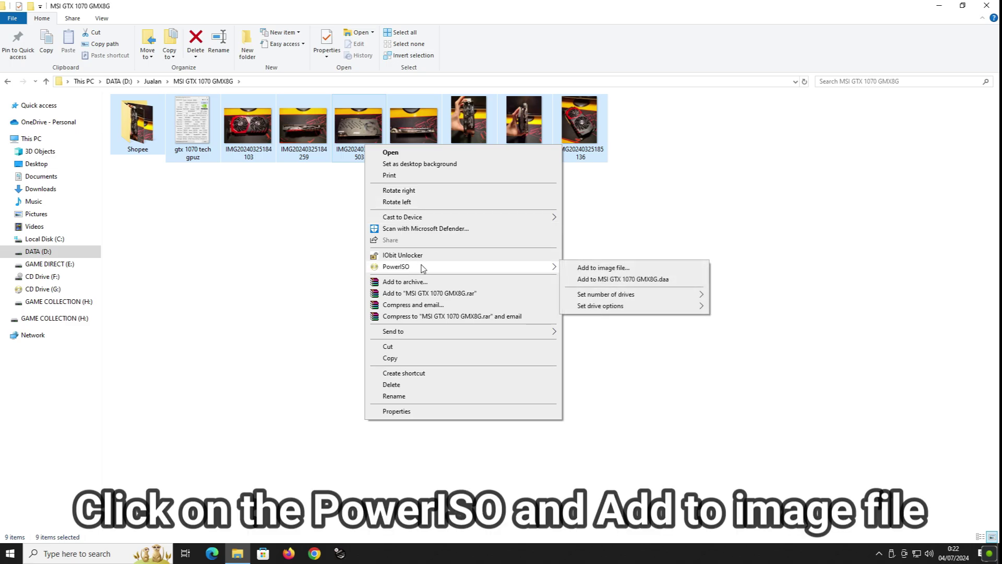
{"action": "left_click", "coordinate": [597, 269]}
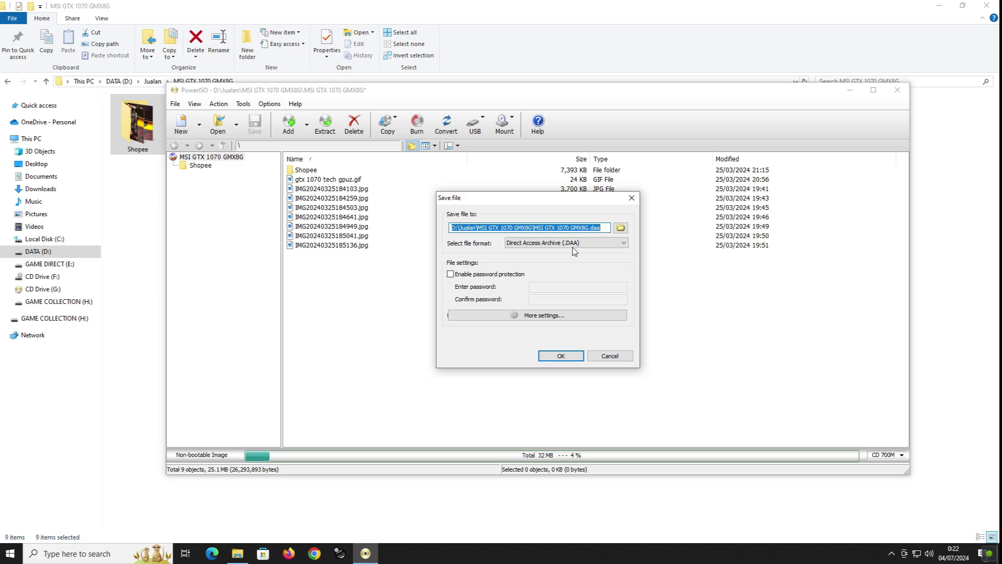
- Save the image in Standard ISO Images (.ISO) format on the DATA (D:) drive as "MSI GTX 1070 GMX8G. my files"
{"action": "left_click", "coordinate": [535, 244]}
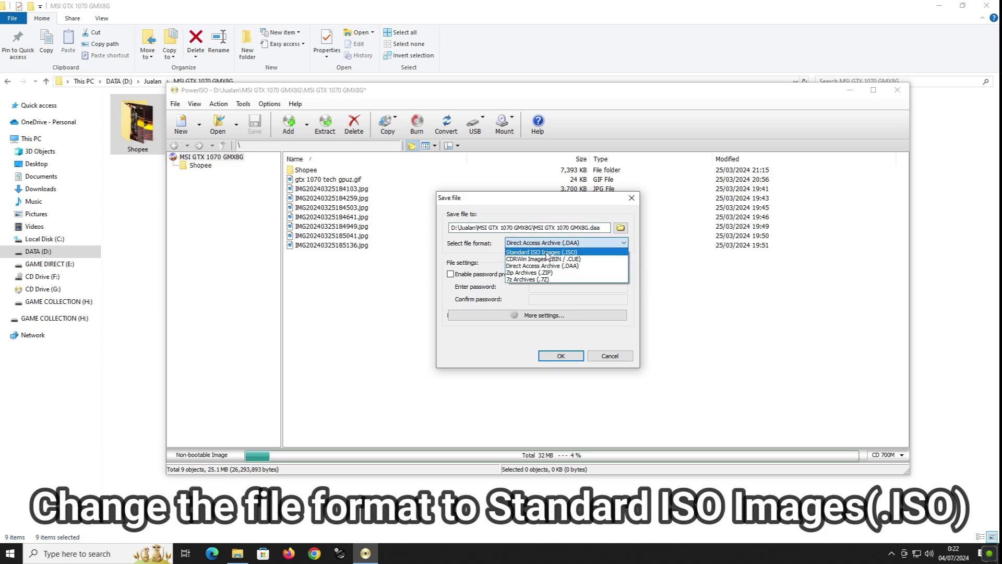
{"action": "left_click", "coordinate": [548, 253]}
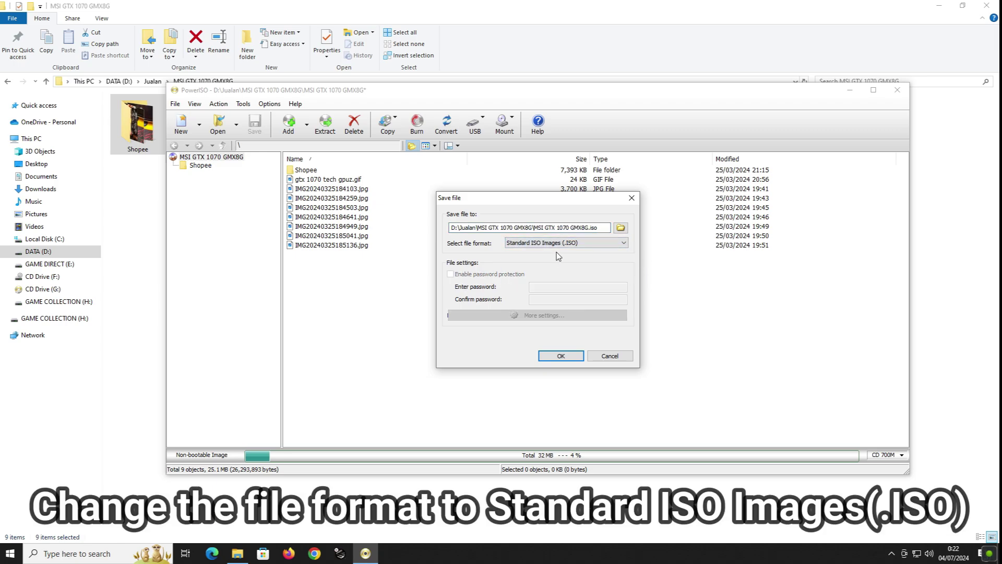
{"action": "left_click", "coordinate": [621, 228]}
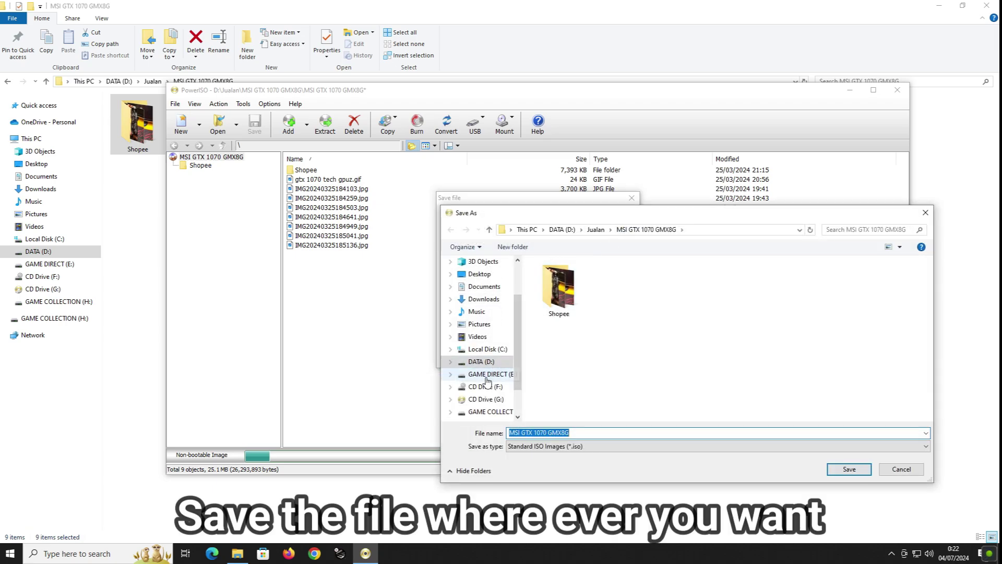
{"action": "scroll", "coordinate": [486, 381], "scroll_direction": "up", "scroll_amount": 1}
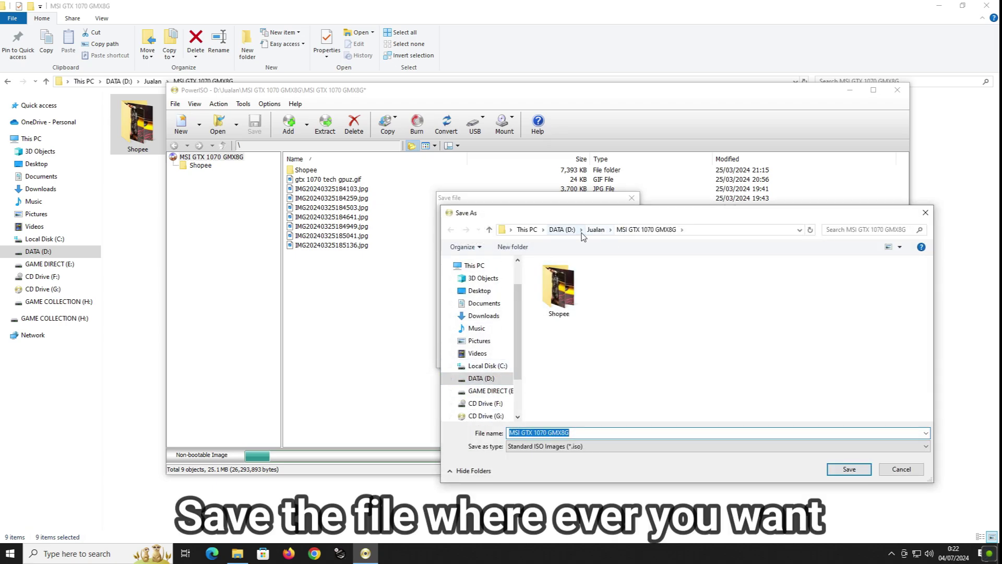
{"action": "left_click", "coordinate": [563, 230]}
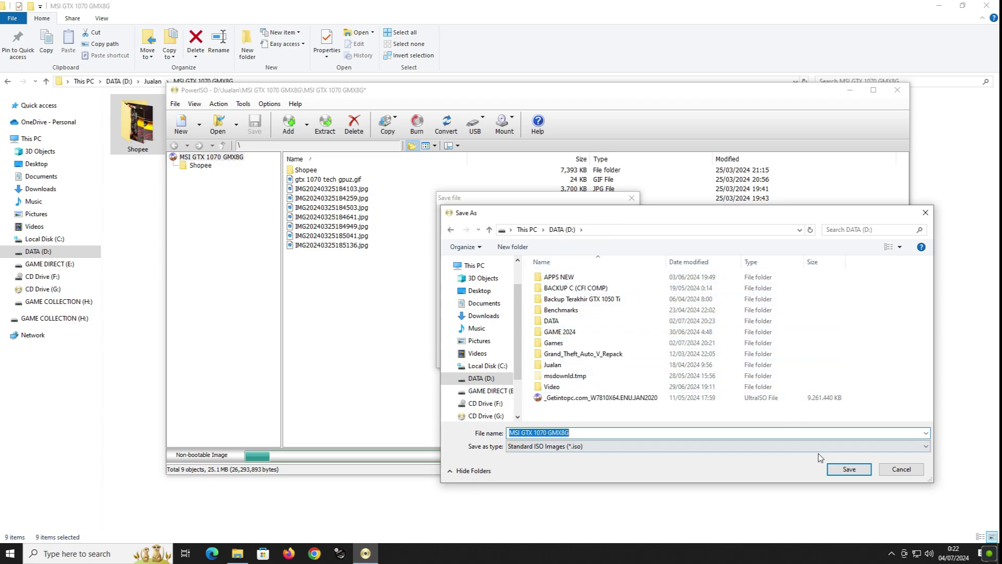
{"action": "left_click", "coordinate": [728, 435]}
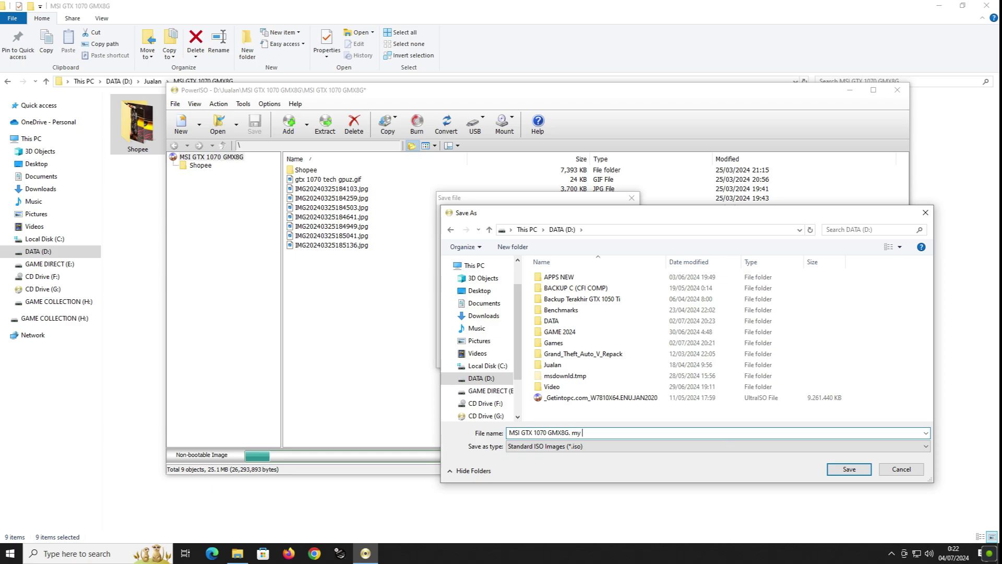
{"action": "left_click", "coordinate": [830, 471]}
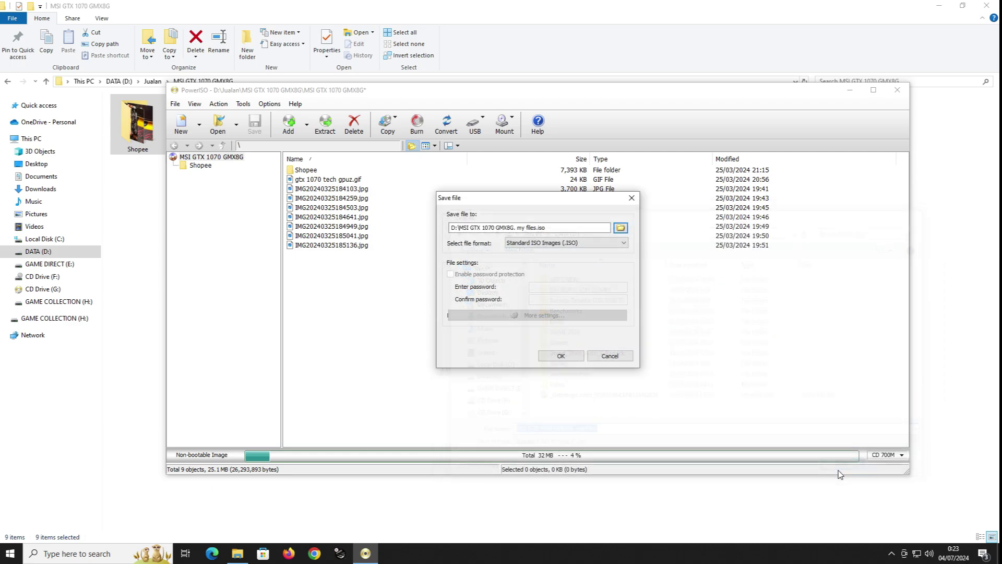
{"action": "left_click", "coordinate": [561, 356]}
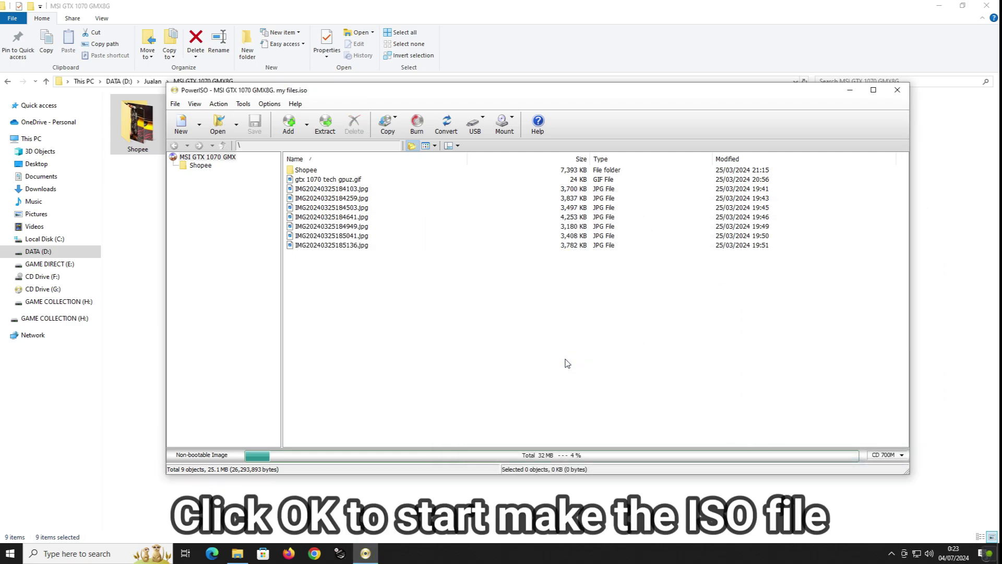
- Close PowerISO and go to the root of the DATA (D:) drive in File Explorer
{"action": "left_click", "coordinate": [897, 90]}
{"action": "left_click", "coordinate": [628, 252]}
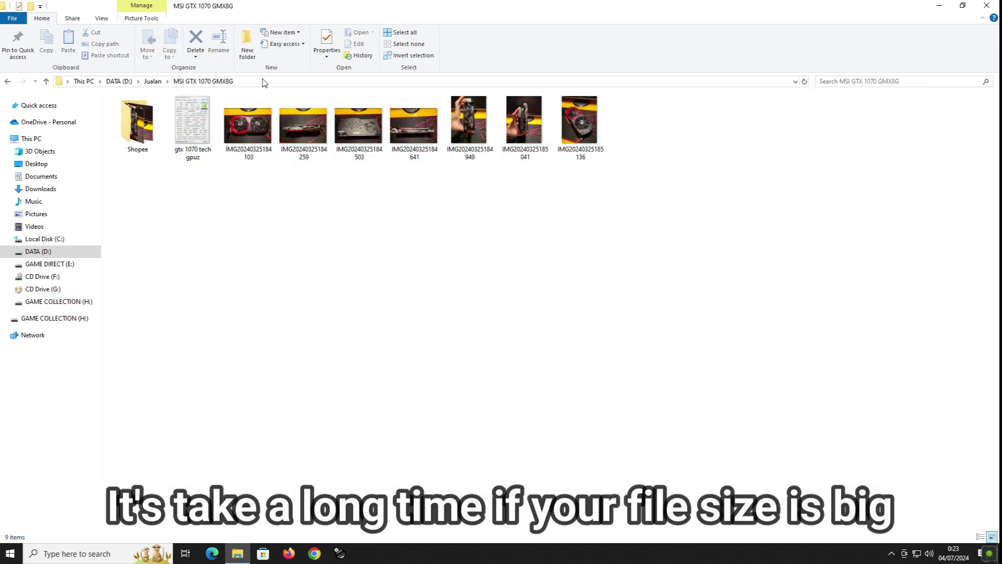
{"action": "left_click", "coordinate": [123, 82]}
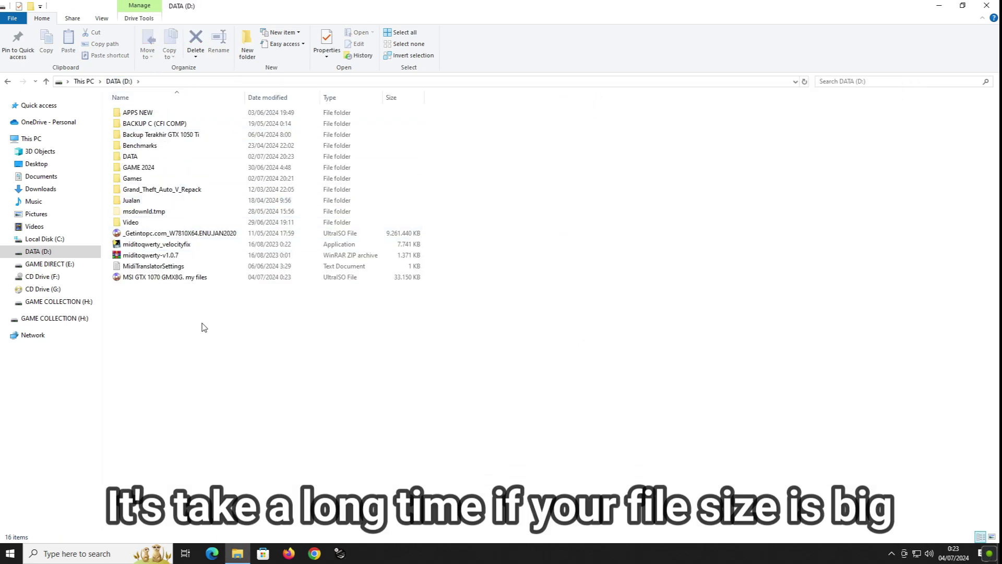
- Test the new ISO in PowerISO by viewing IMG20240325184103.jpg, and close the picture and PowerISO
{"action": "right_click", "coordinate": [168, 280]}
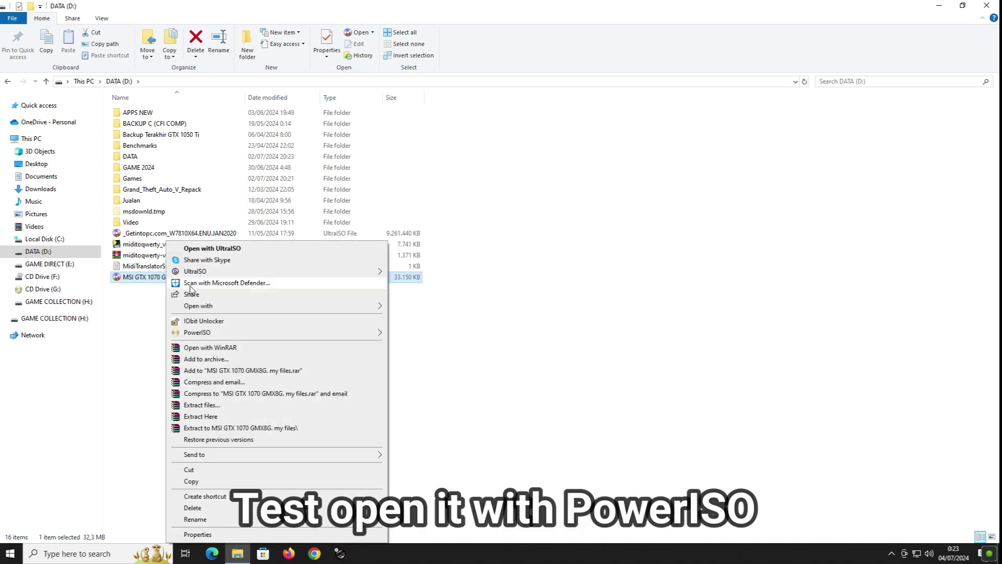
{"action": "mouse_move", "coordinate": [217, 333]}
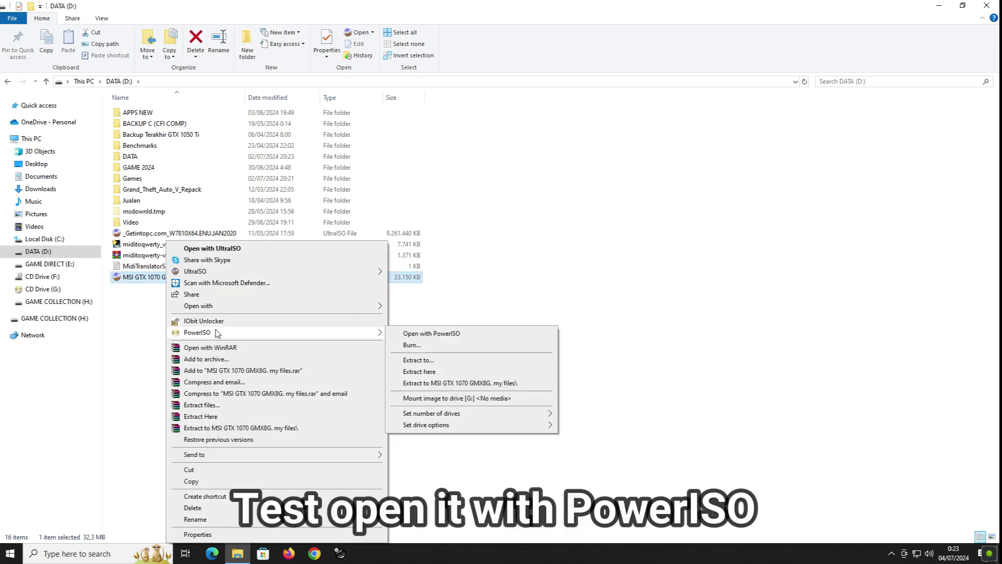
{"action": "left_click", "coordinate": [417, 333]}
{"action": "double_click", "coordinate": [350, 190]}
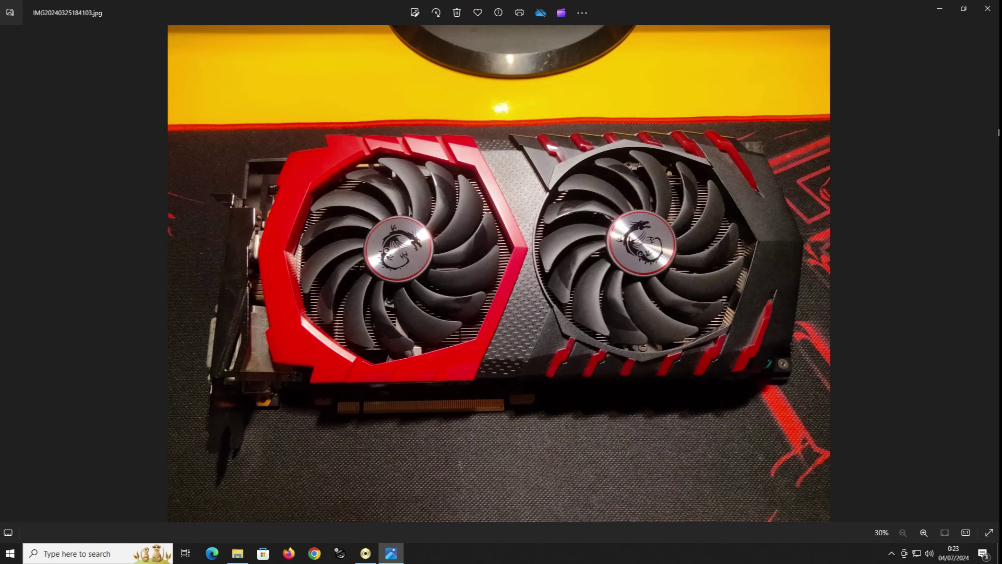
{"action": "left_click", "coordinate": [987, 8]}
{"action": "left_click", "coordinate": [902, 88]}
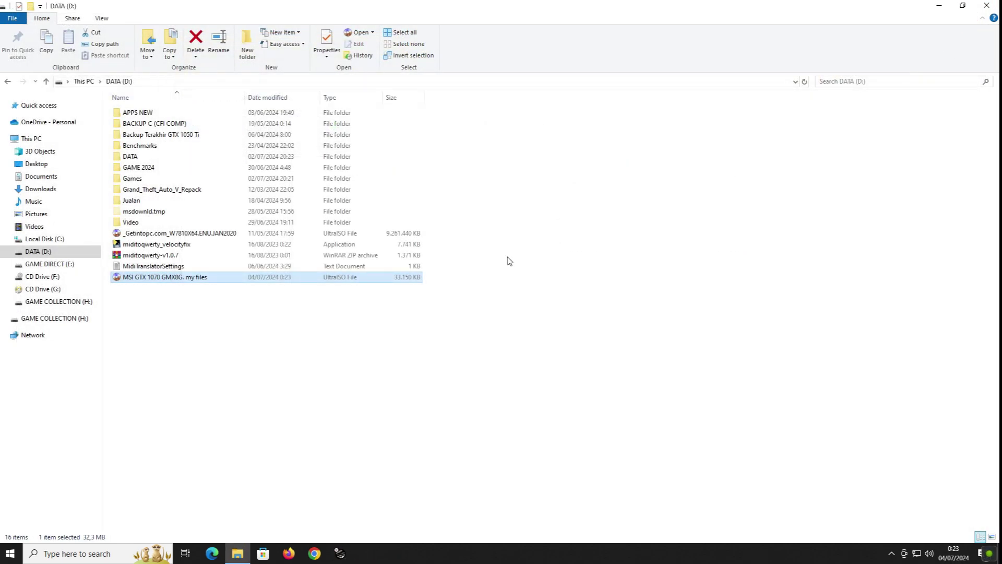
- Mount the ISO file with Windows Explorer and open its virtual DVD drive from This PC
{"action": "right_click", "coordinate": [152, 278]}
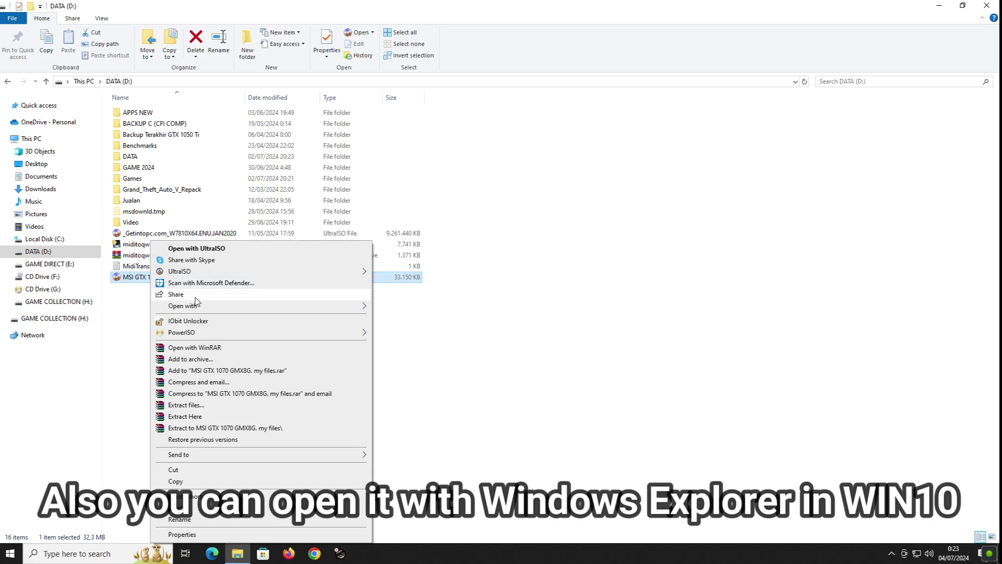
{"action": "mouse_move", "coordinate": [214, 306]}
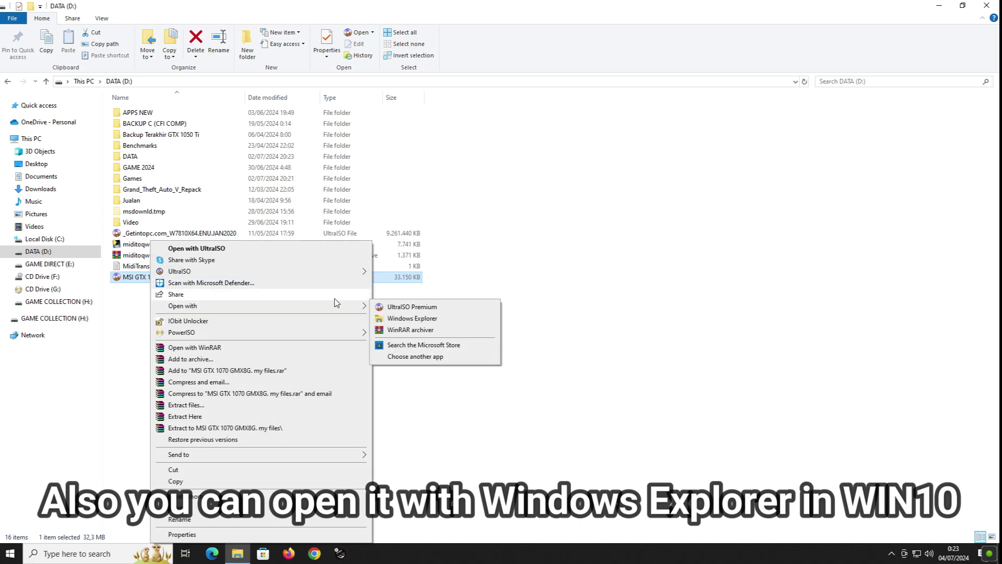
{"action": "left_click", "coordinate": [412, 318]}
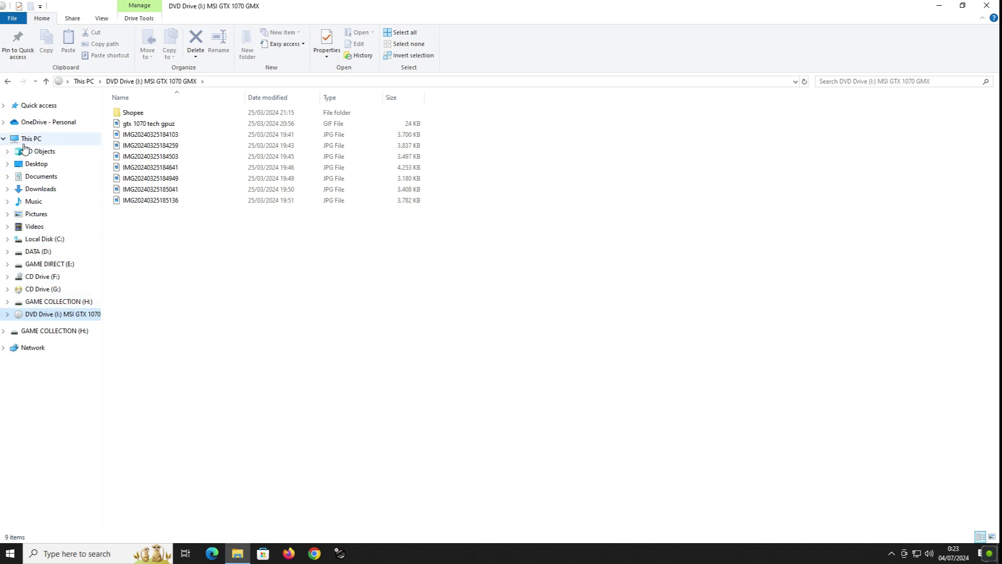
{"action": "left_click", "coordinate": [26, 140]}
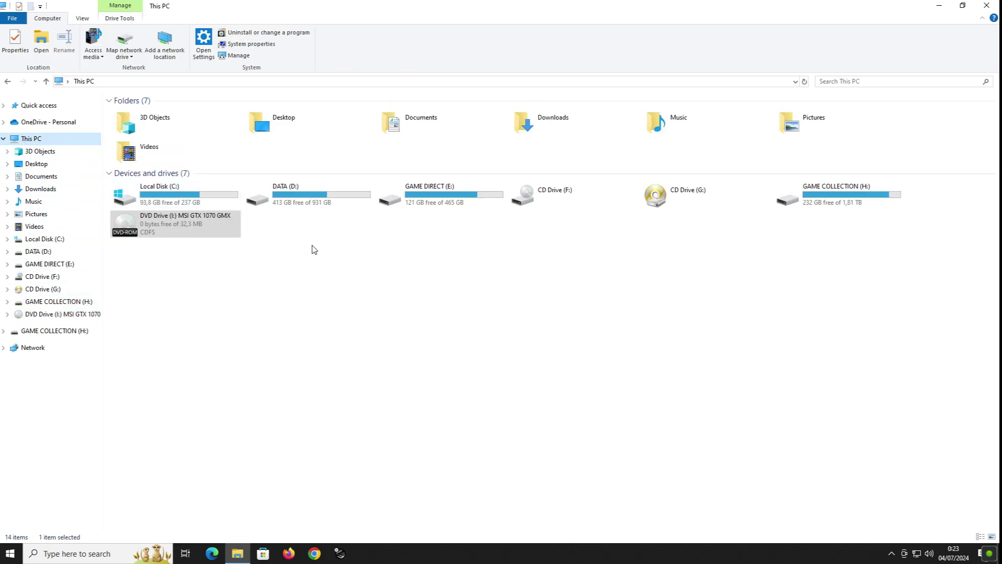
{"action": "double_click", "coordinate": [187, 230]}
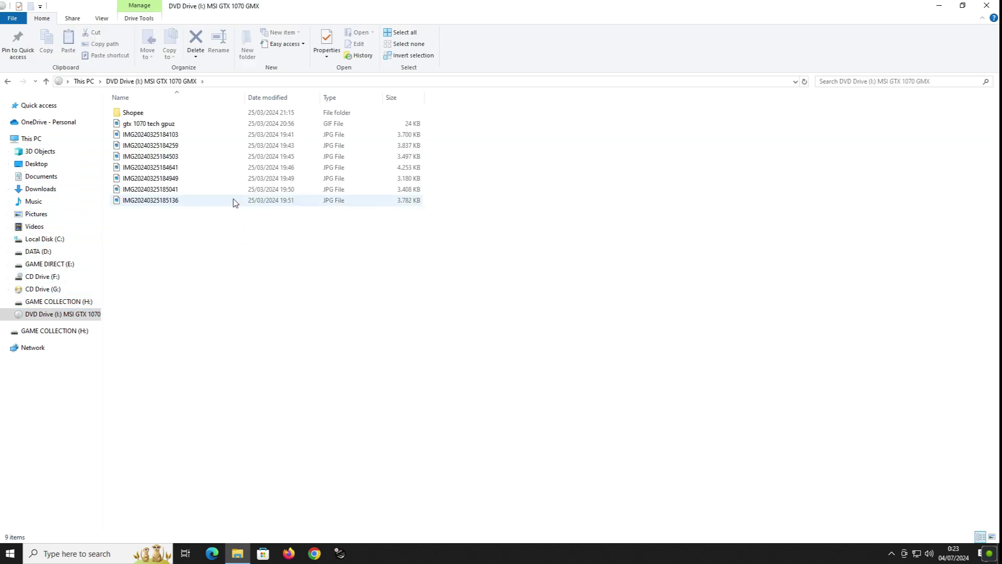
- View the pictures on the mounted drive one after another, starting from "gtx 1070 tech gpuz", and close the viewer
{"action": "double_click", "coordinate": [147, 124]}
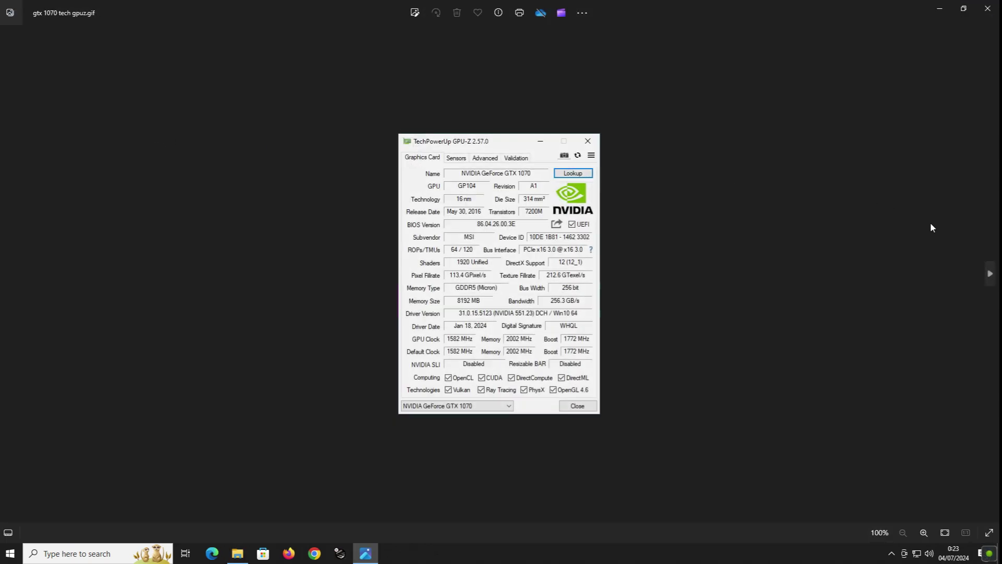
{"action": "left_click", "coordinate": [990, 274]}
{"action": "left_click", "coordinate": [991, 274]}
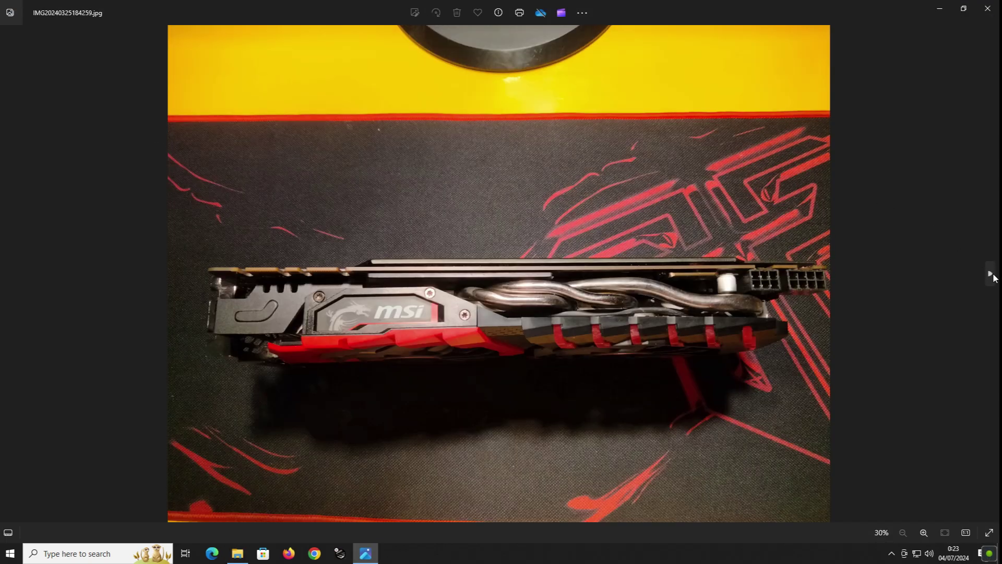
{"action": "left_click", "coordinate": [991, 274]}
{"action": "left_click", "coordinate": [991, 274]}
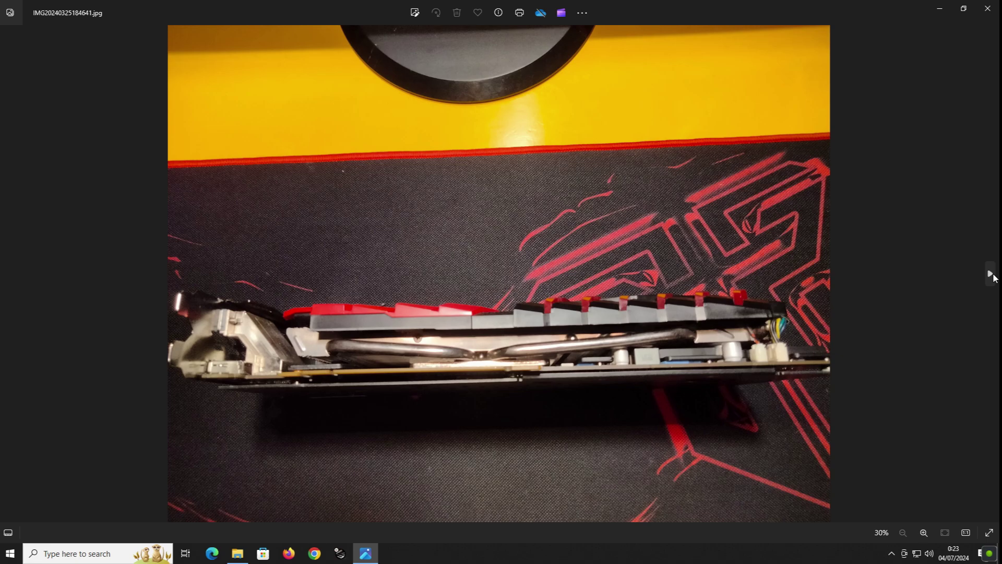
{"action": "left_click", "coordinate": [992, 274]}
{"action": "left_click", "coordinate": [991, 274]}
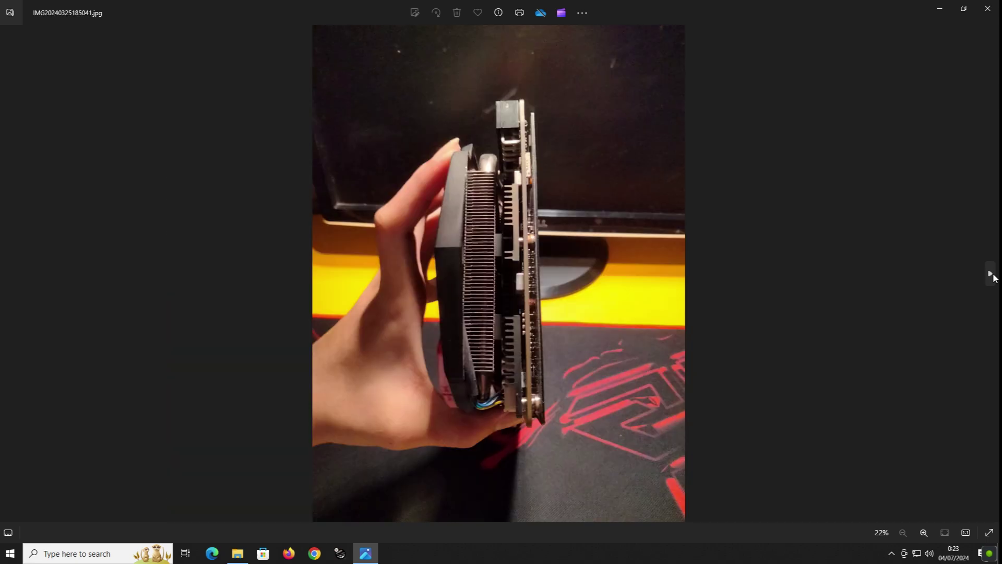
{"action": "left_click", "coordinate": [987, 9]}
- View the pictures in the Shopee folder one after another, starting from GTX 1070 1, and close the viewer
{"action": "double_click", "coordinate": [161, 112]}
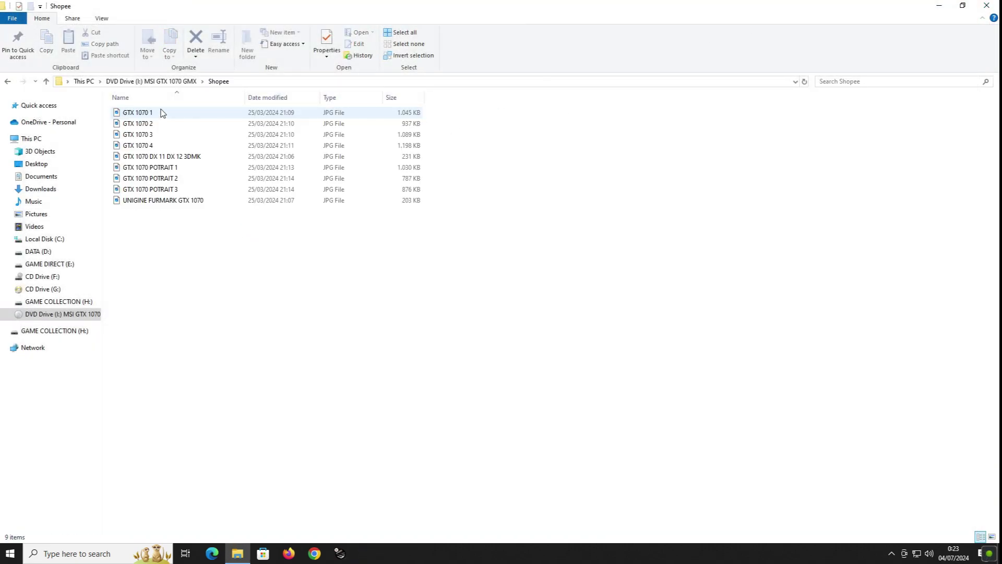
{"action": "double_click", "coordinate": [172, 113]}
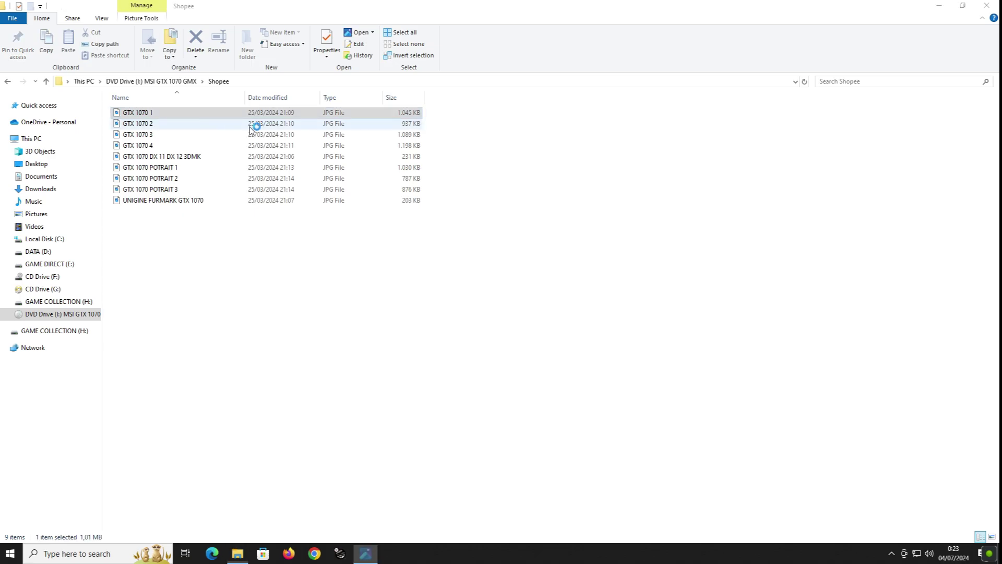
{"action": "left_click", "coordinate": [990, 274]}
{"action": "left_click", "coordinate": [990, 274]}
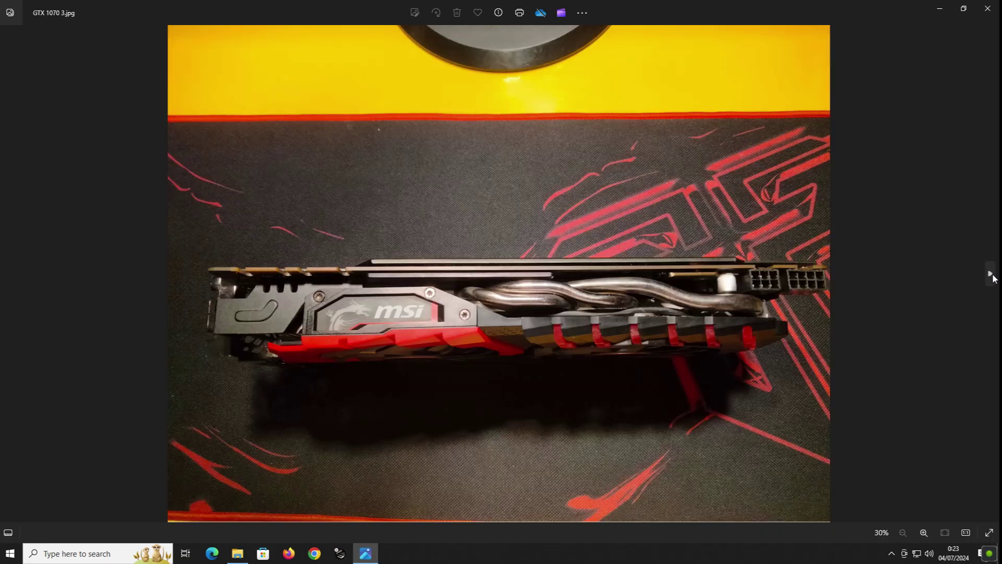
{"action": "left_click", "coordinate": [991, 275]}
{"action": "left_click", "coordinate": [990, 274]}
{"action": "left_click", "coordinate": [990, 274]}
{"action": "left_click", "coordinate": [990, 274]}
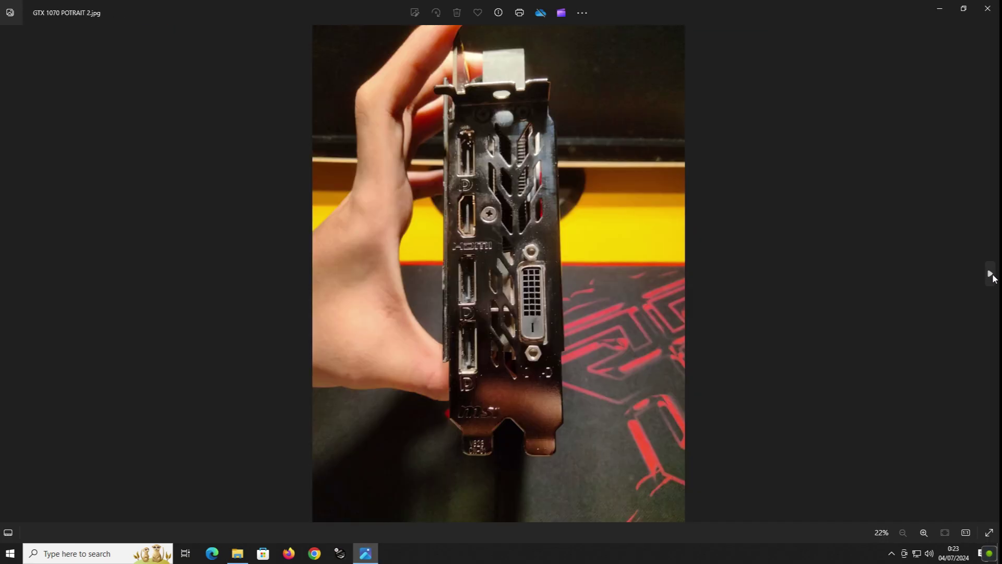
{"action": "left_click", "coordinate": [990, 274]}
{"action": "left_click", "coordinate": [990, 274]}
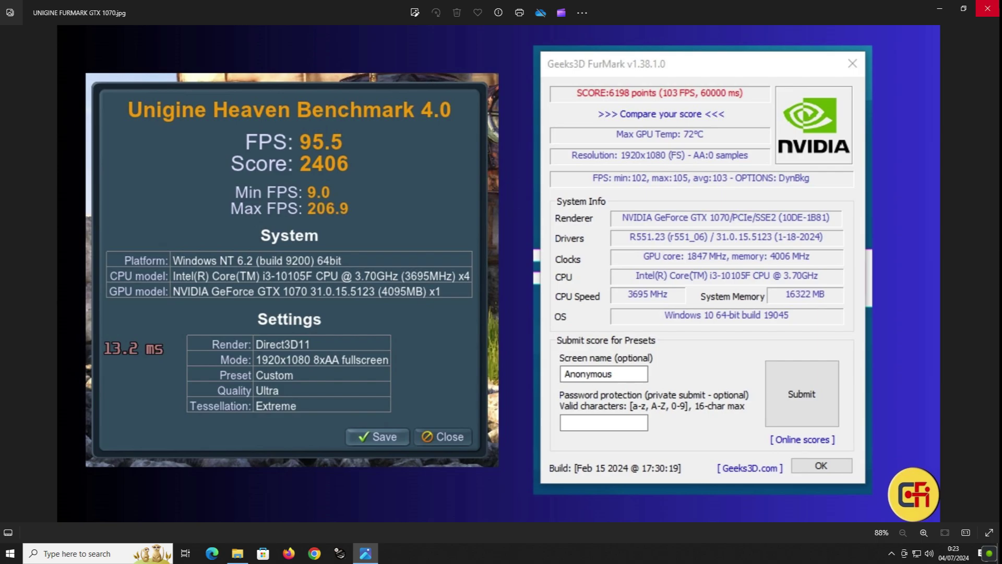
{"action": "left_click", "coordinate": [988, 8]}
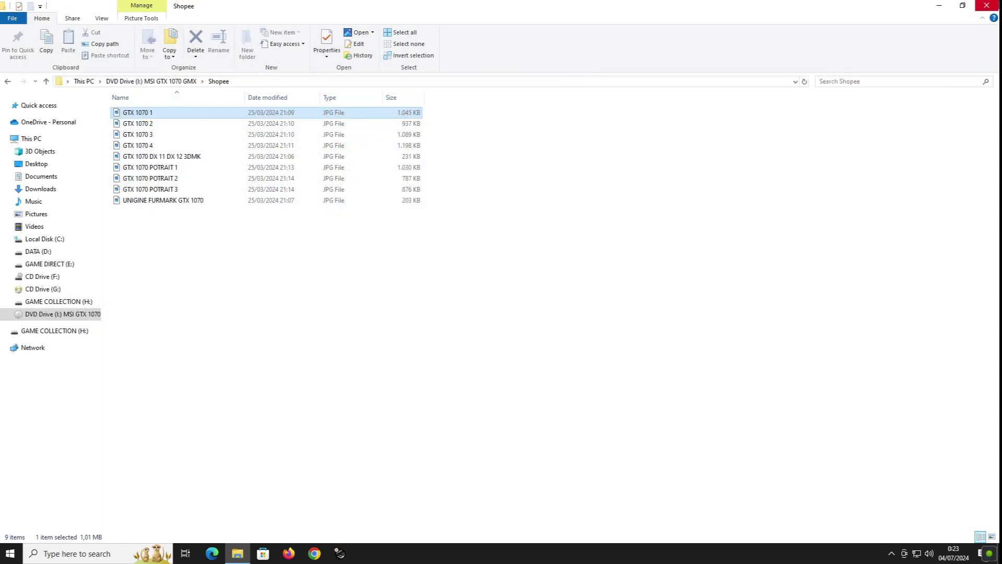
- Go back to This PC and eject the mounted MSI GTX 1070 GMX virtual DVD drive (I:)
{"action": "left_click", "coordinate": [8, 84]}
{"action": "left_click", "coordinate": [7, 84]}
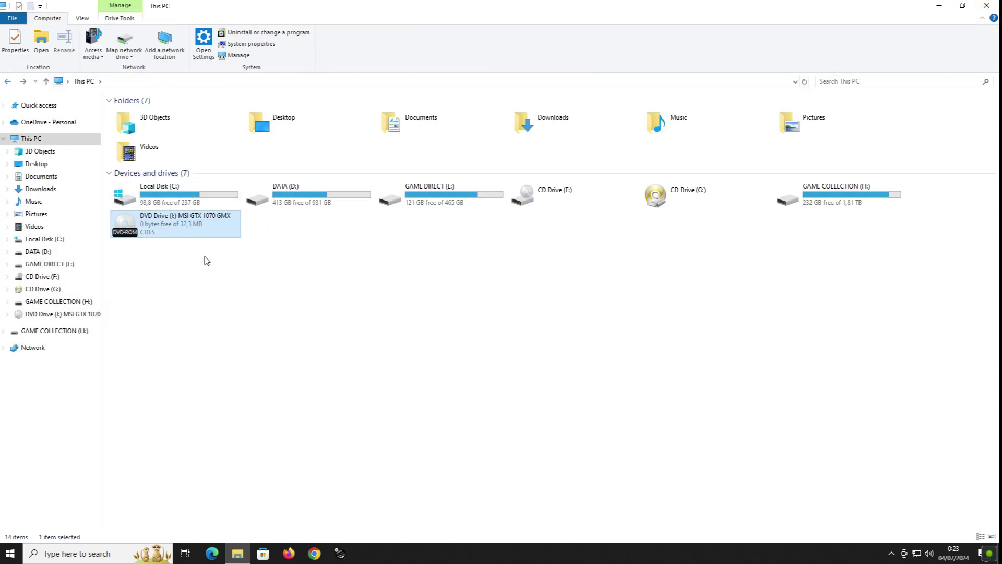
{"action": "left_click", "coordinate": [218, 273]}
{"action": "right_click", "coordinate": [189, 225]}
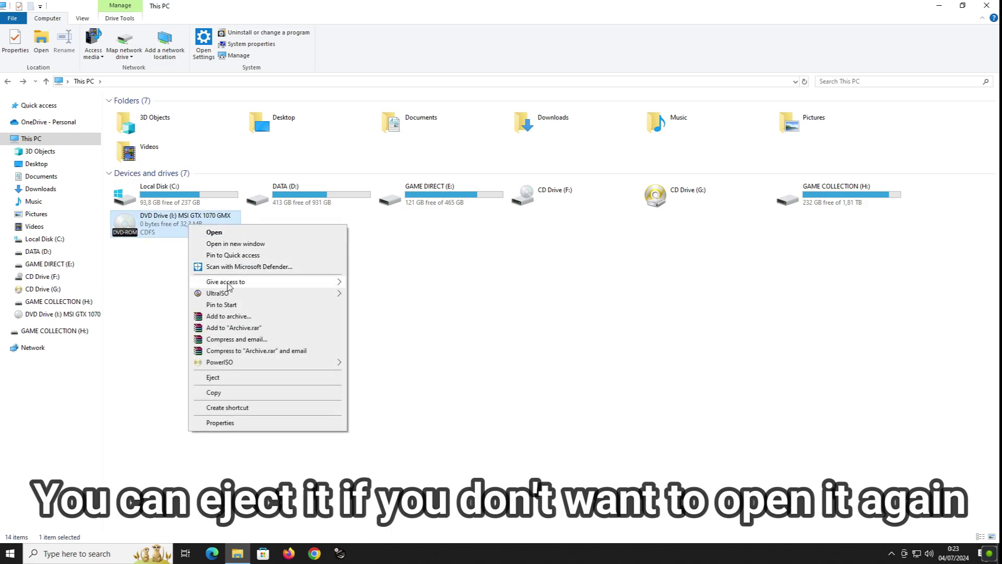
{"action": "left_click", "coordinate": [221, 380]}
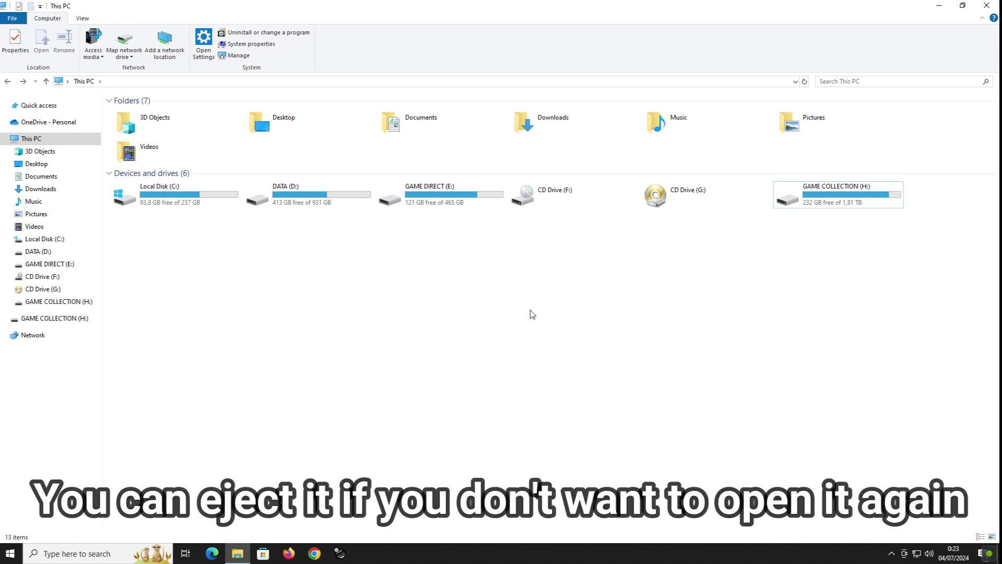
- Browse the APPS folder on GAME COLLECTION (H:), checking Roland Cloud SRX KEYBOARDS v1.0.5, and open Roland Cloud SRX PIANO 2 v1.0.1
{"action": "double_click", "coordinate": [824, 203]}
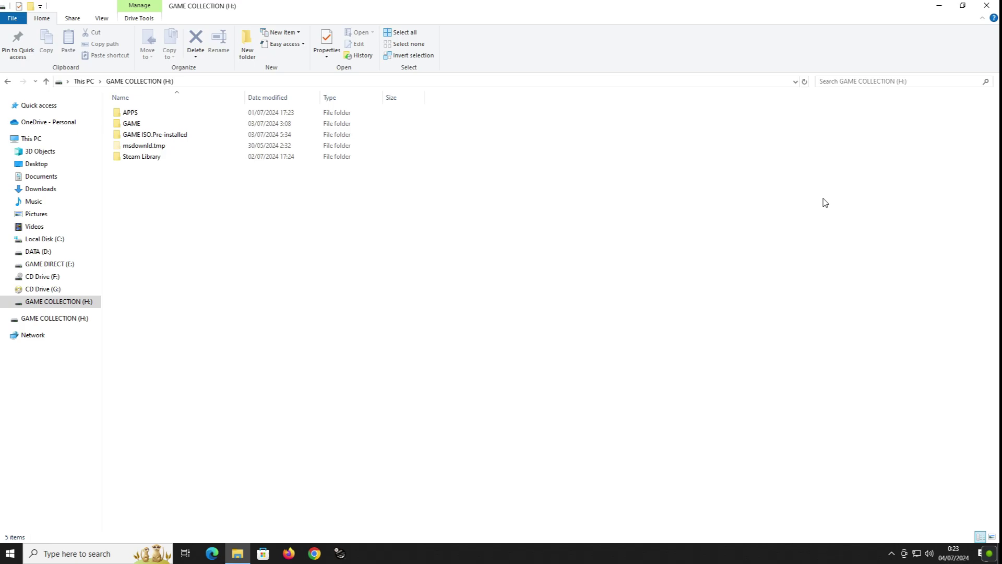
{"action": "double_click", "coordinate": [130, 112]}
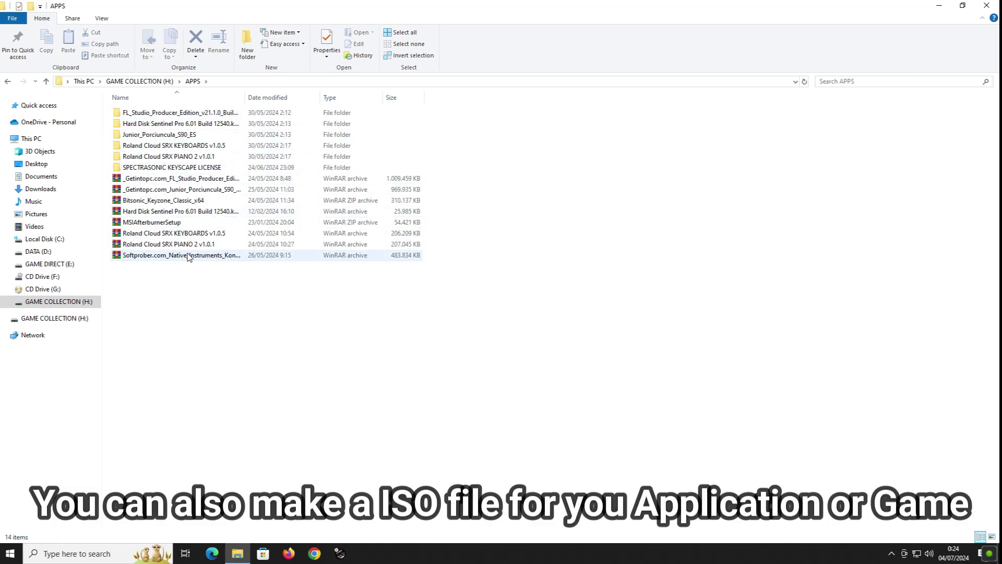
{"action": "double_click", "coordinate": [366, 145]}
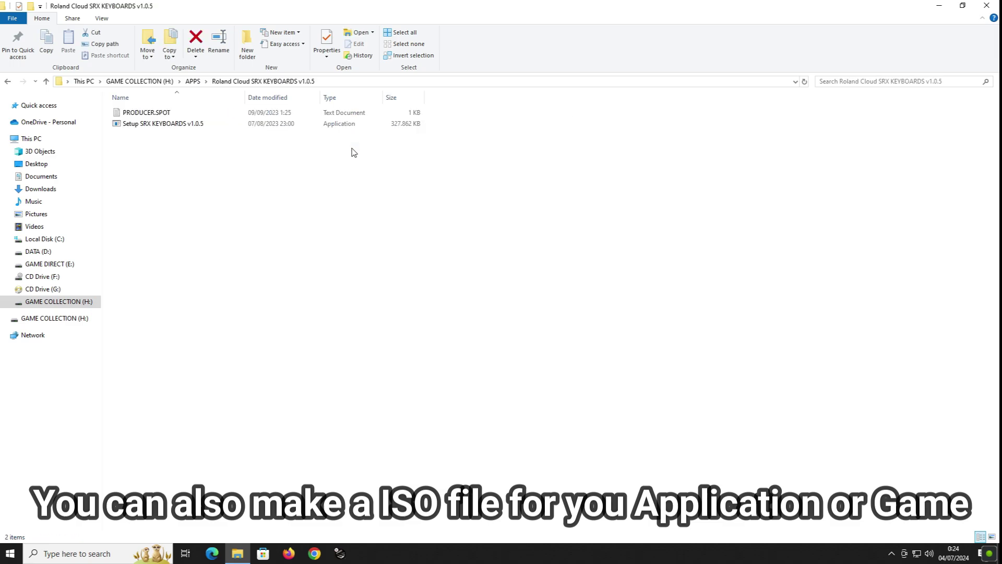
{"action": "left_click", "coordinate": [9, 83]}
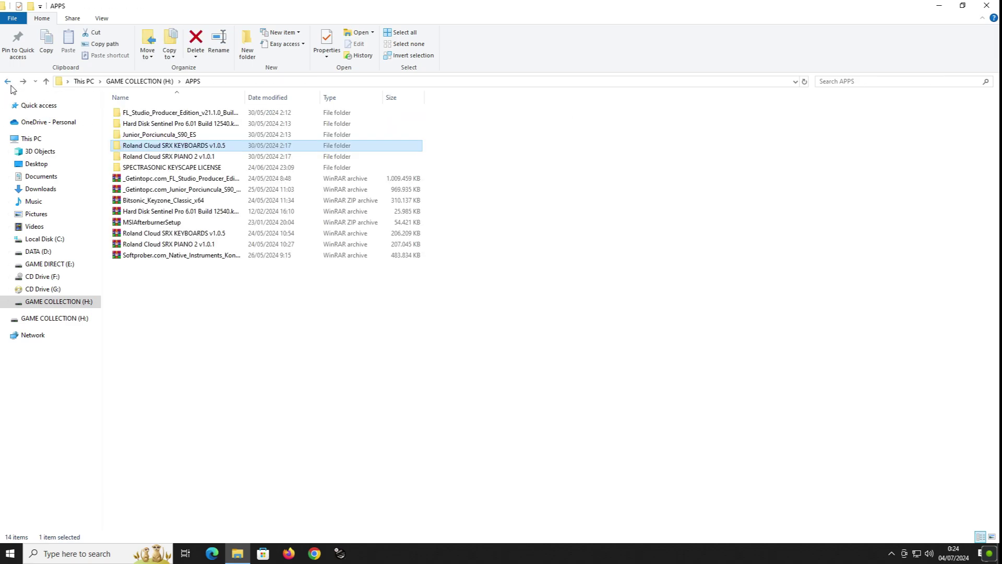
{"action": "double_click", "coordinate": [140, 157]}
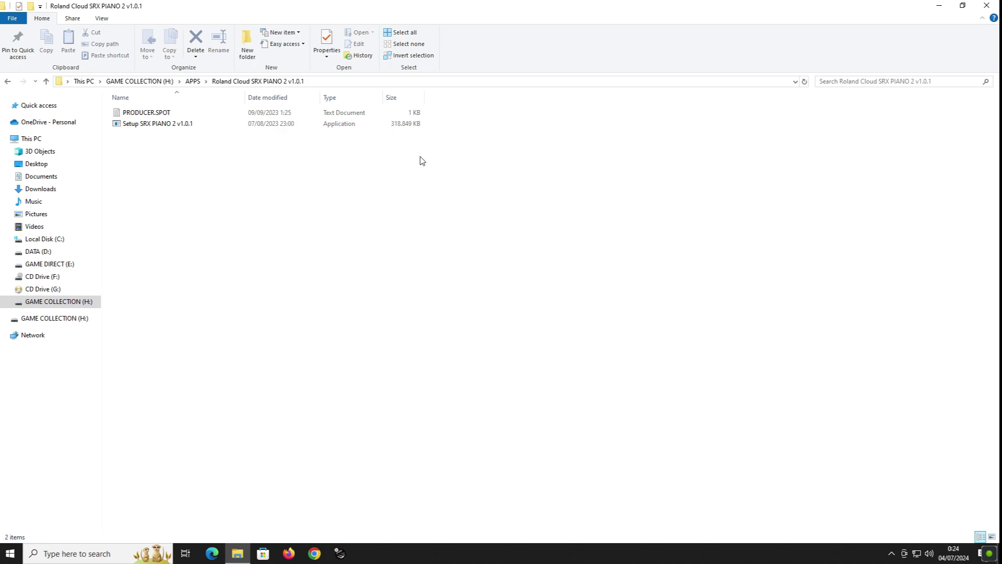
- Add PRODUCER.SPOT and Setup SRX PIANO 2 v1.0.1 together to a new PowerISO image file
{"action": "left_click_drag", "start_coordinate": [422, 160], "coordinate": [166, 114]}
{"action": "right_click", "coordinate": [169, 115]}
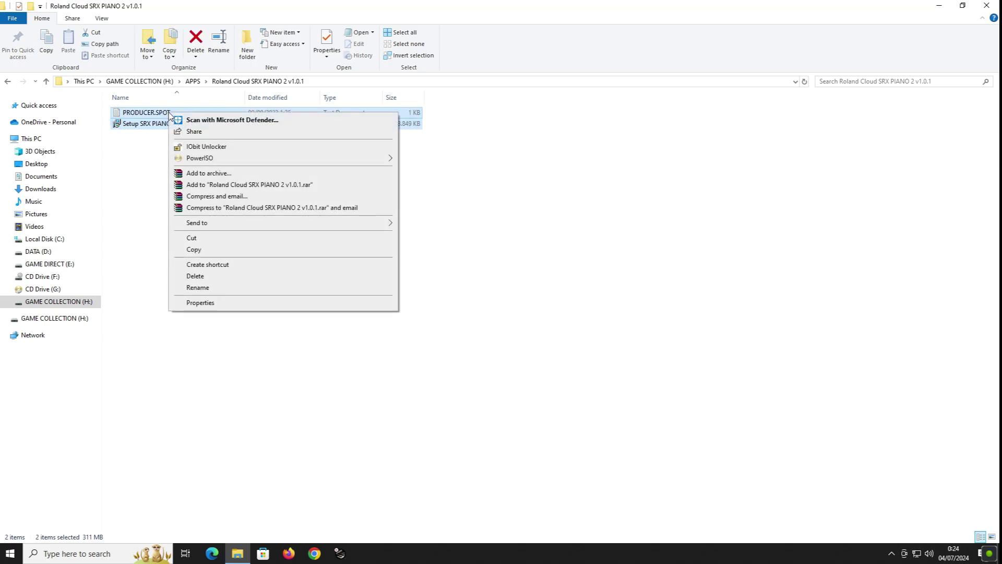
{"action": "mouse_move", "coordinate": [272, 162]}
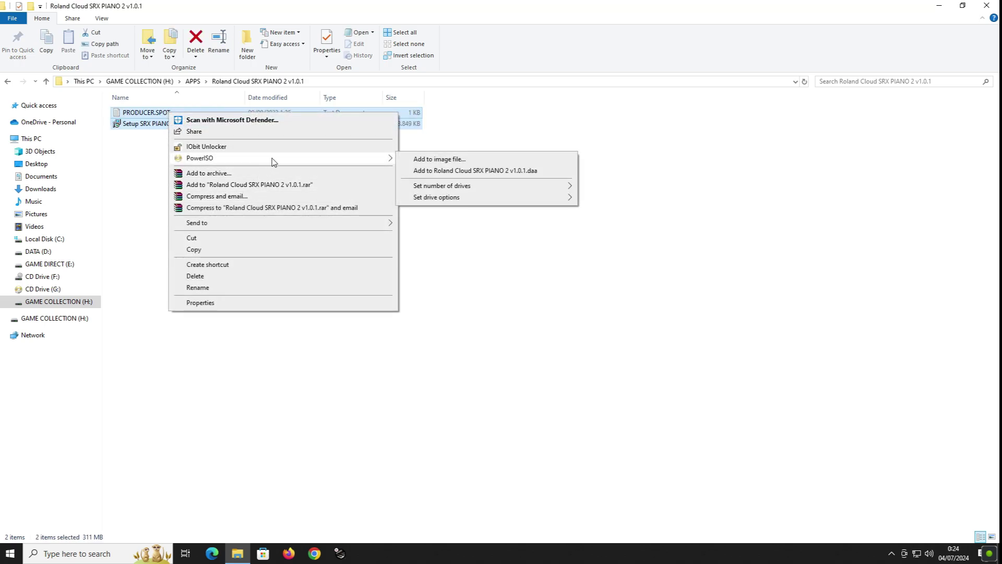
{"action": "left_click", "coordinate": [423, 159]}
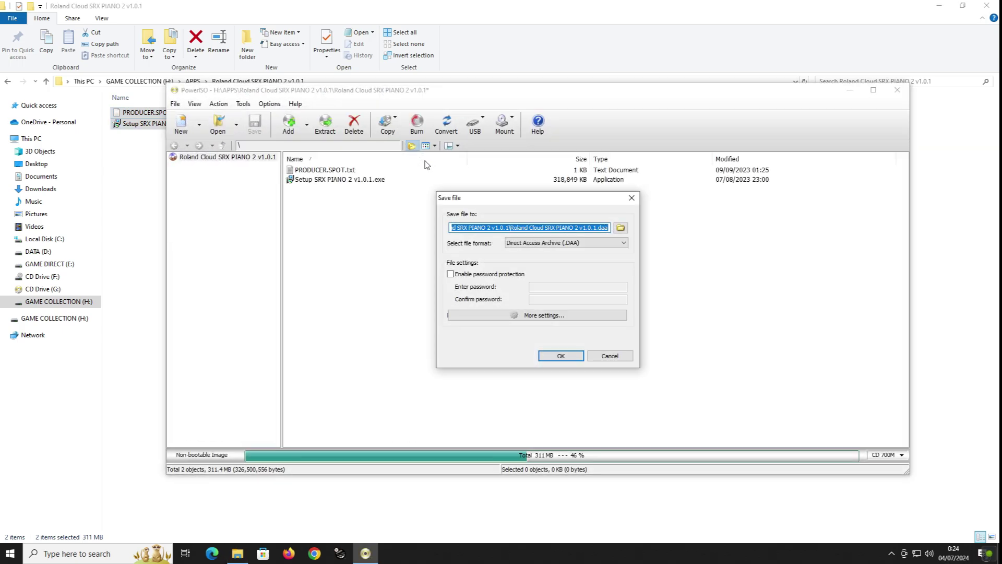
- Save the image in Standard ISO format as Roland Cloud SRX PIANO 2 v1.0.1 in the root of H:, and close PowerISO
{"action": "left_click", "coordinate": [570, 243]}
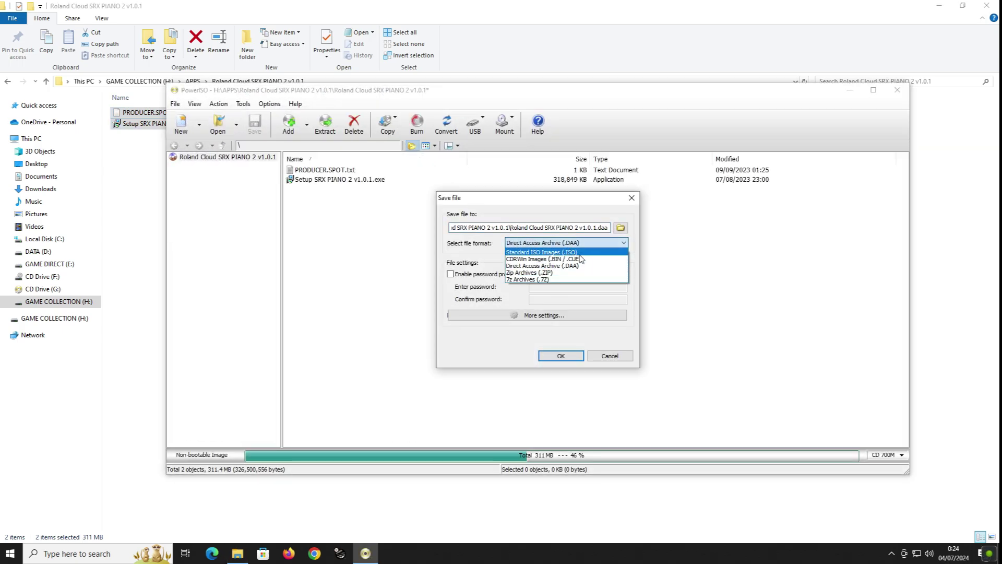
{"action": "left_click", "coordinate": [580, 254]}
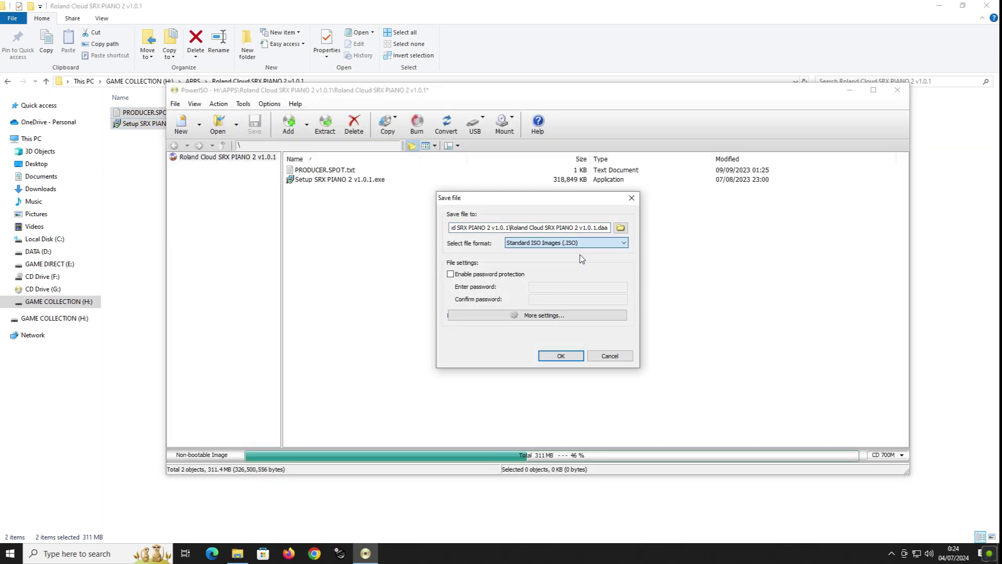
{"action": "left_click", "coordinate": [621, 228]}
{"action": "left_click", "coordinate": [565, 230]}
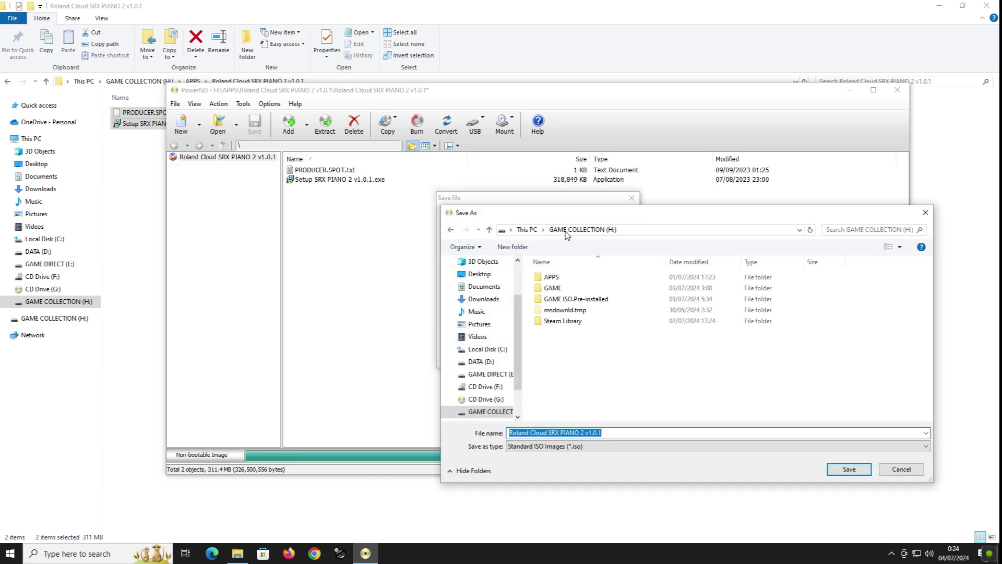
{"action": "left_click", "coordinate": [849, 468]}
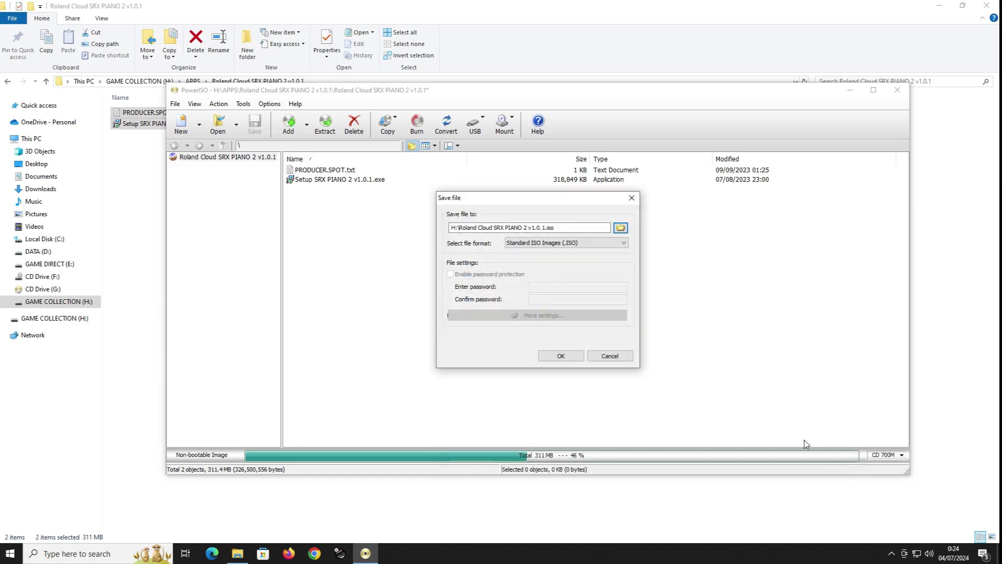
{"action": "left_click", "coordinate": [568, 360]}
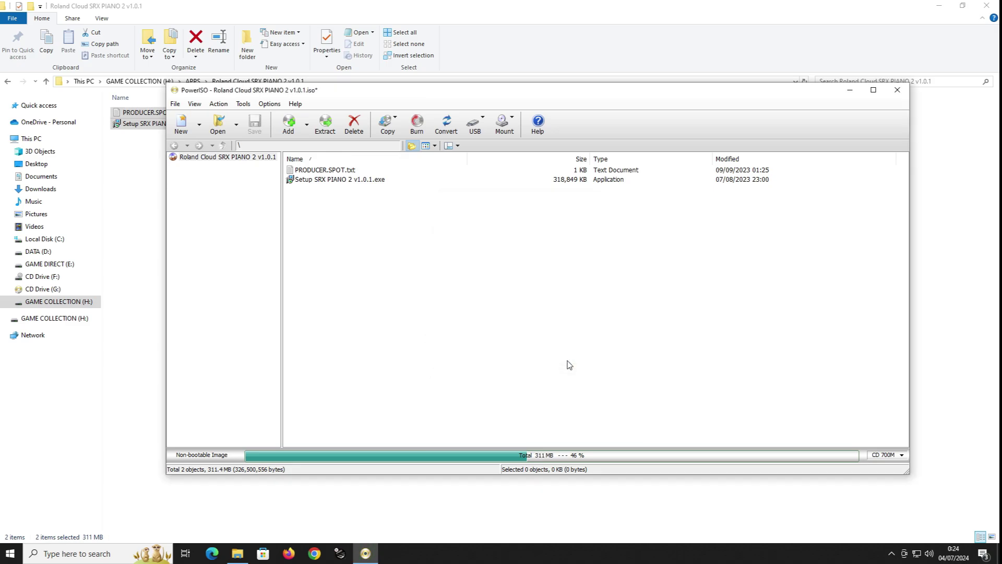
{"action": "left_click", "coordinate": [899, 91]}
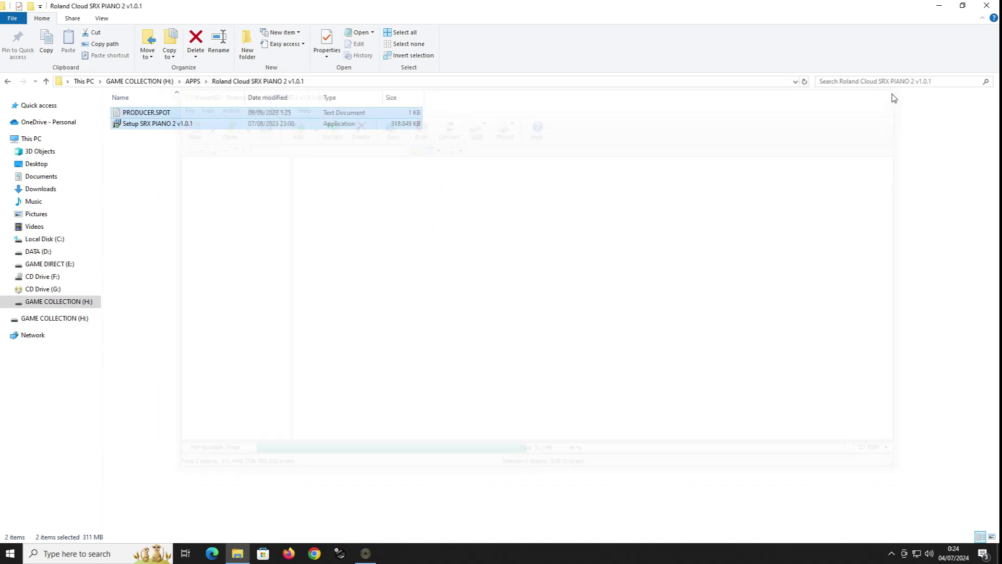
- Go to the root of GAME COLLECTION (H:) and mount the Roland Cloud SRX PIANO 2 v1.0.1 ISO with Windows Explorer
{"action": "left_click", "coordinate": [141, 81]}
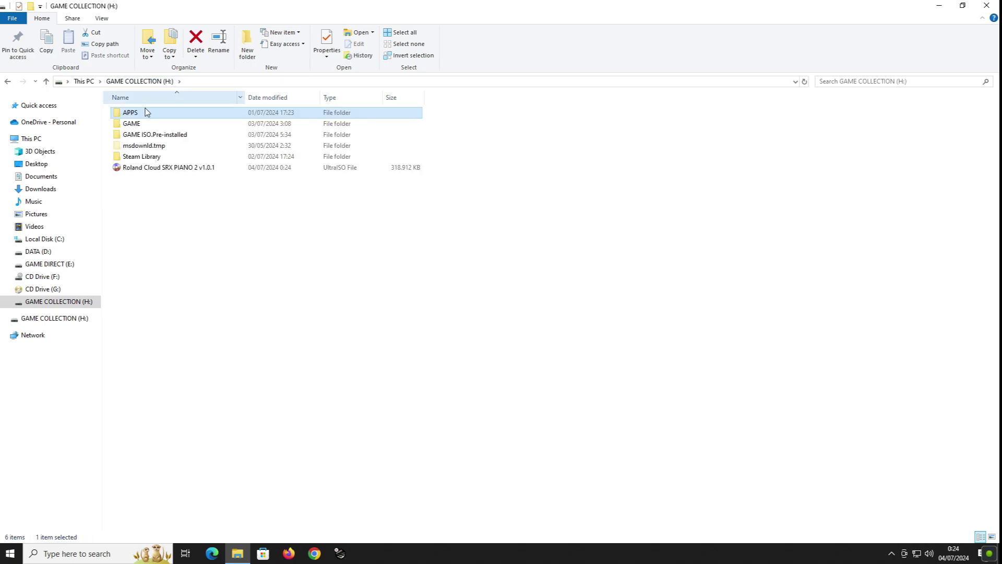
{"action": "right_click", "coordinate": [176, 170]}
{"action": "mouse_move", "coordinate": [277, 232]}
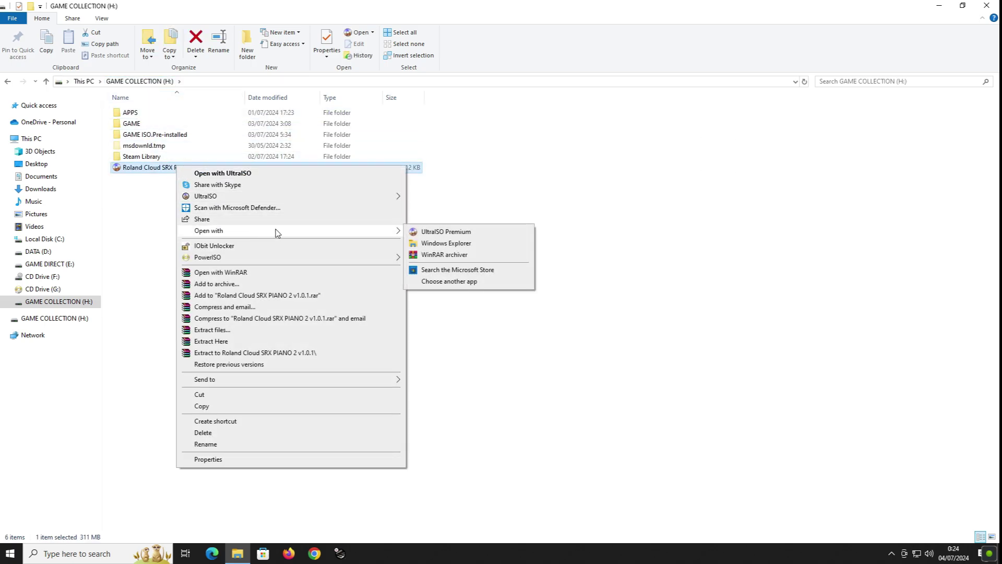
{"action": "left_click", "coordinate": [446, 243]}
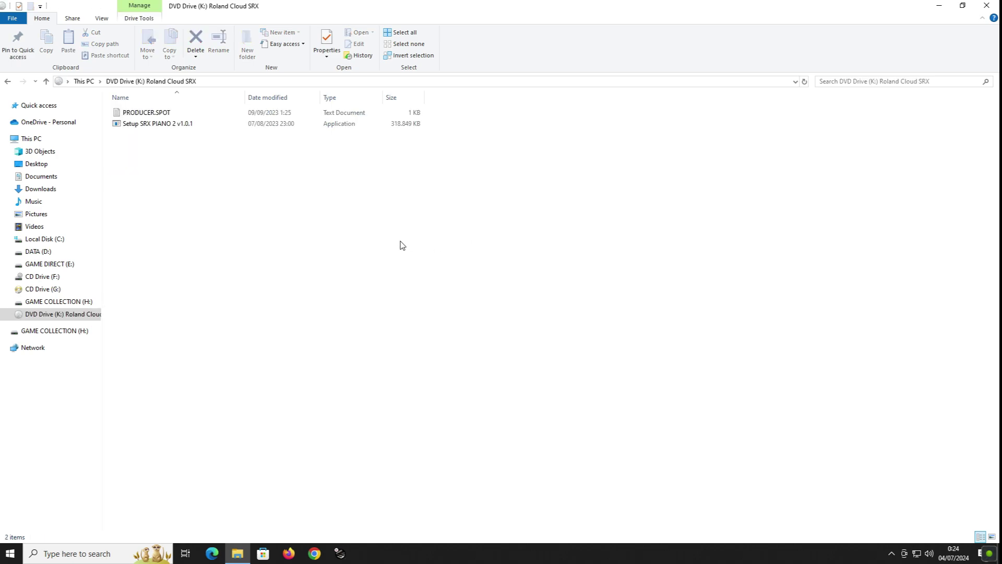
- Test Setup SRX PIANO 2 v1.0.1 from the mounted drive by advancing to the component selection, and exit the installer
{"action": "left_click", "coordinate": [141, 128]}
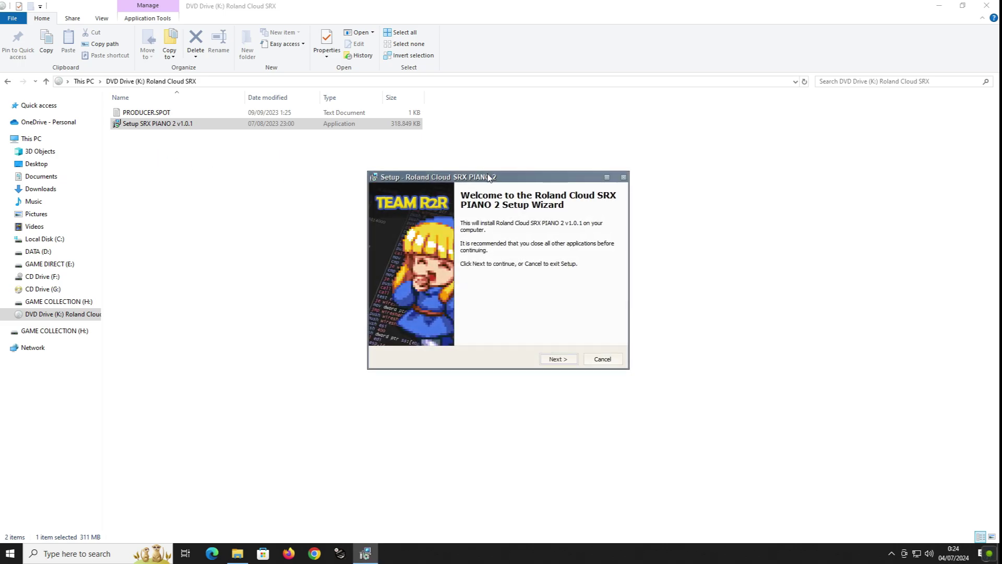
{"action": "left_click_drag", "start_coordinate": [489, 178], "coordinate": [477, 179]}
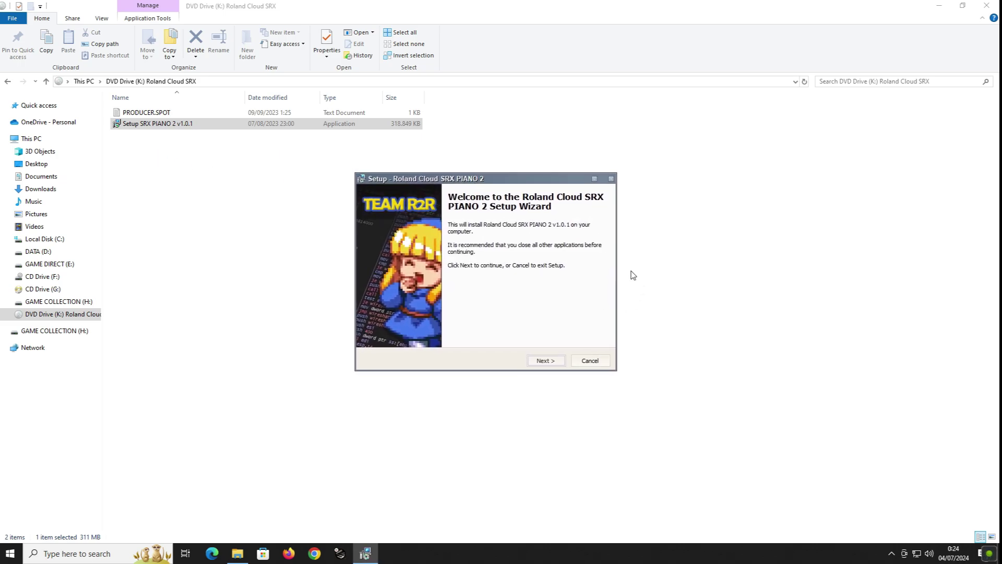
{"action": "left_click", "coordinate": [545, 361]}
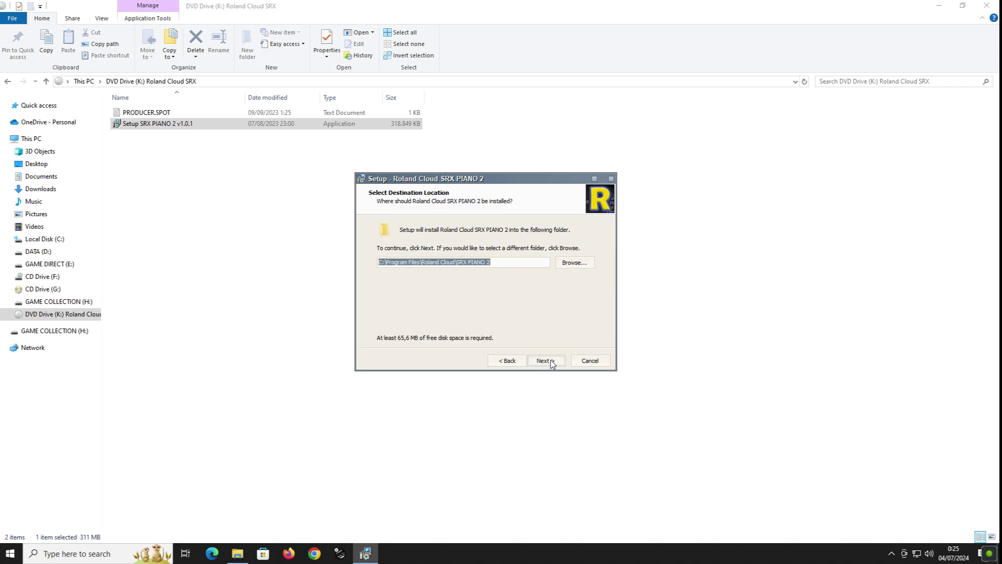
{"action": "left_click", "coordinate": [552, 362]}
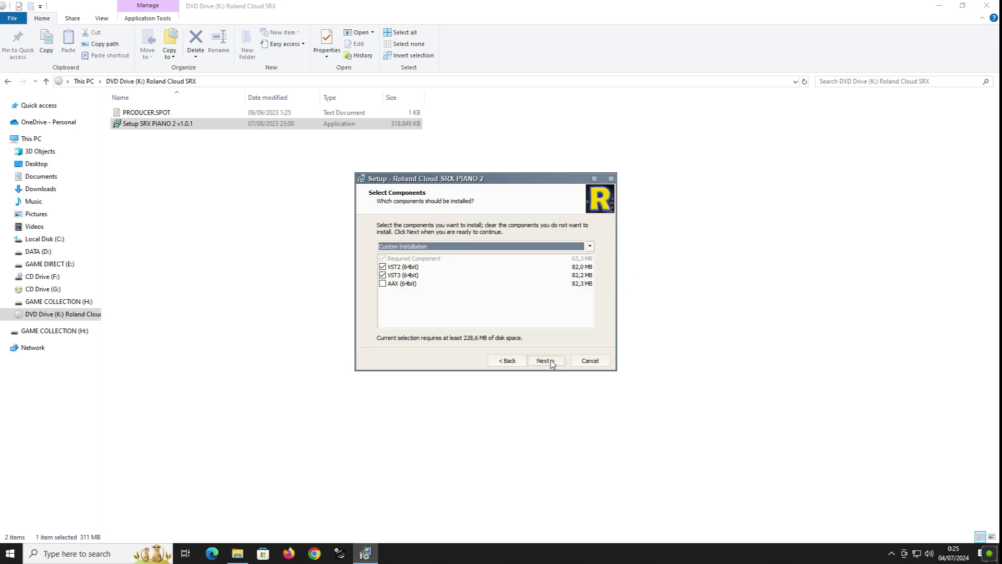
{"action": "left_click", "coordinate": [611, 179]}
{"action": "left_click", "coordinate": [542, 327]}
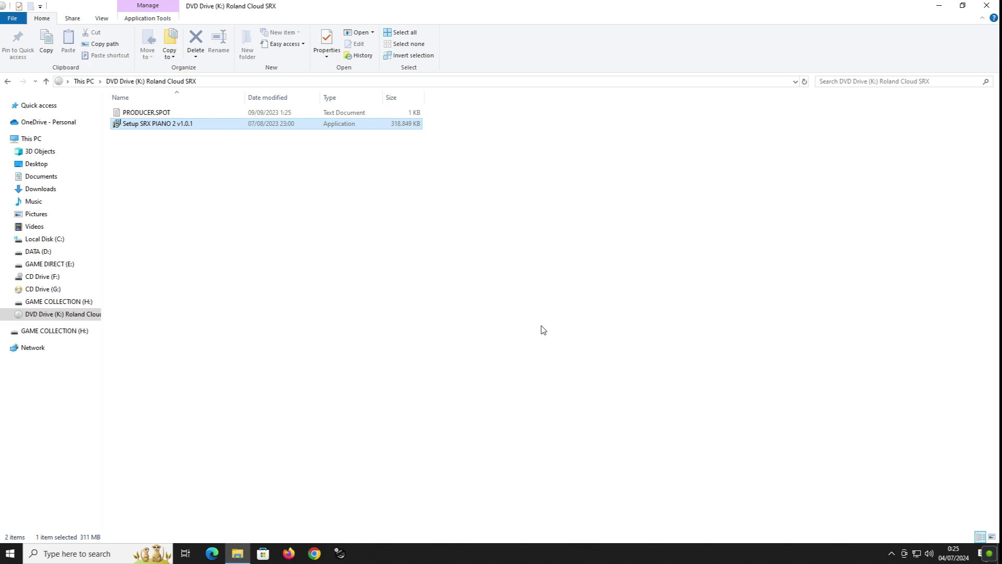
- Return to the root of GAME COLLECTION (H:) and try to delete the Roland Cloud SRX PIANO 2 v1.0.1 ISO, including a retry
{"action": "left_click", "coordinate": [7, 81]}
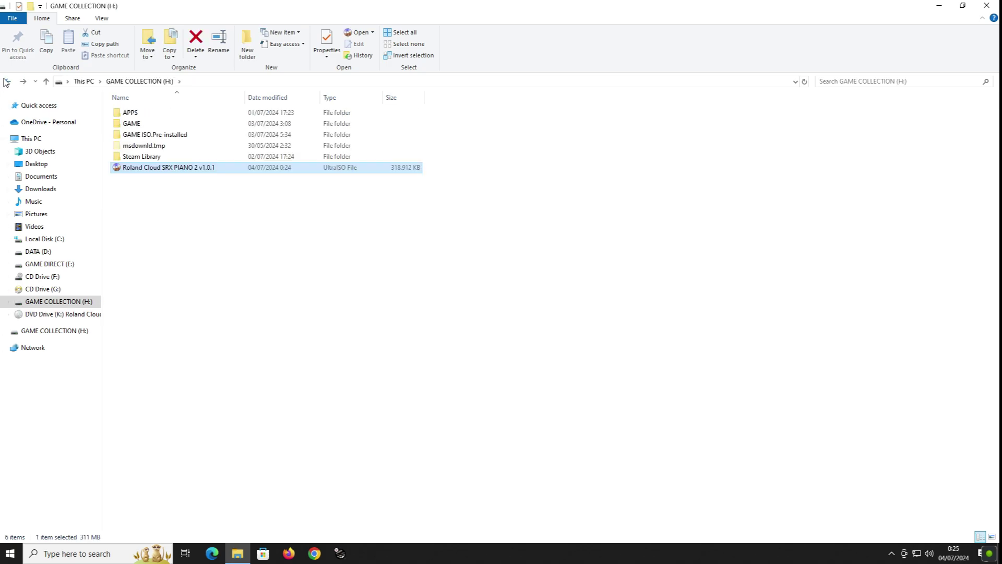
{"action": "left_click", "coordinate": [252, 220]}
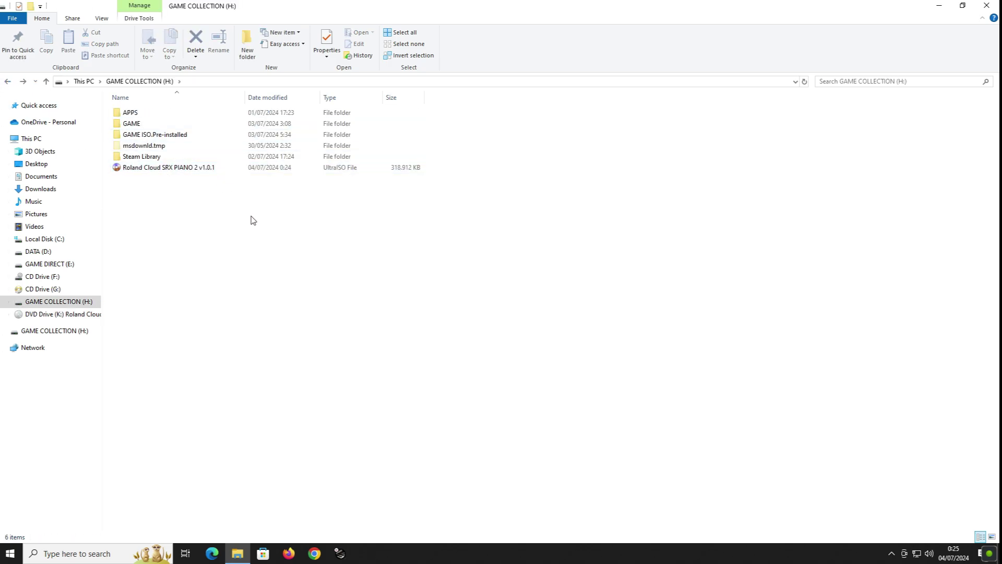
{"action": "right_click", "coordinate": [164, 167]}
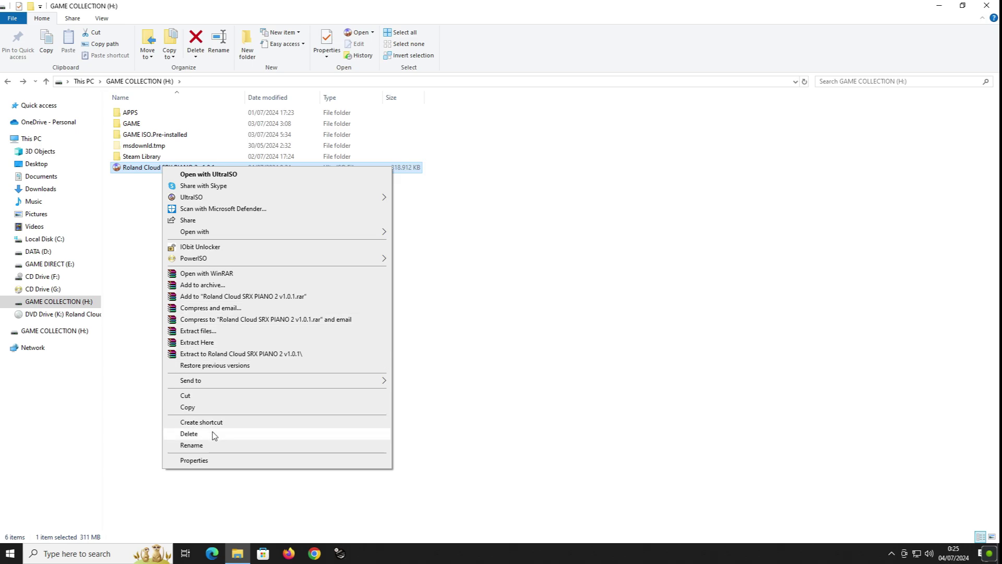
{"action": "left_click", "coordinate": [189, 434]}
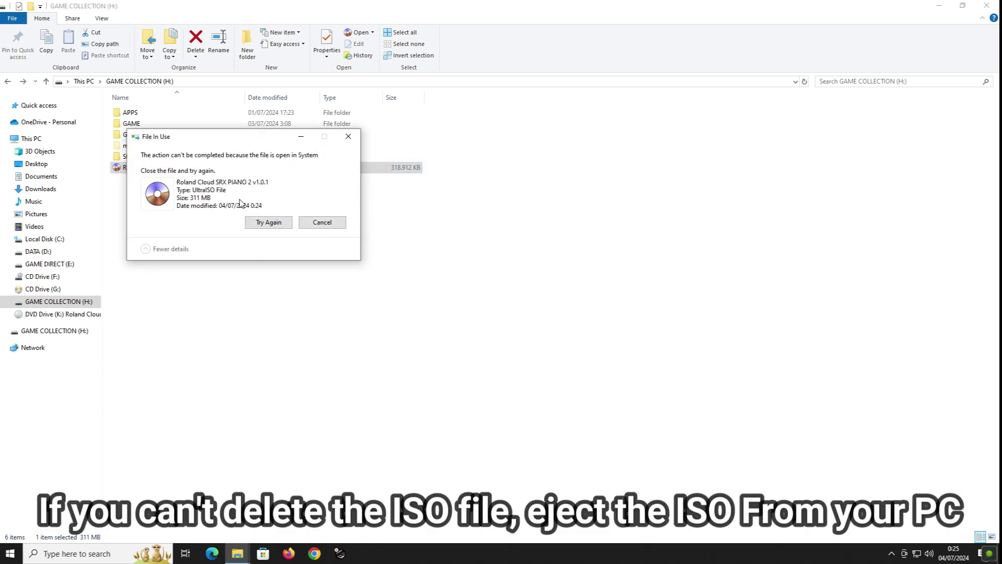
{"action": "left_click", "coordinate": [275, 225]}
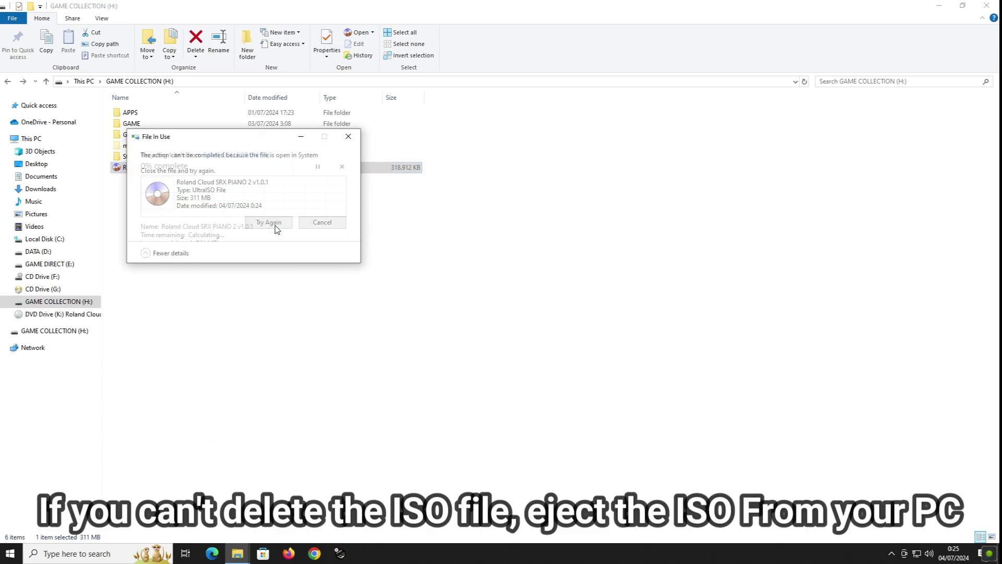
{"action": "left_click", "coordinate": [275, 226]}
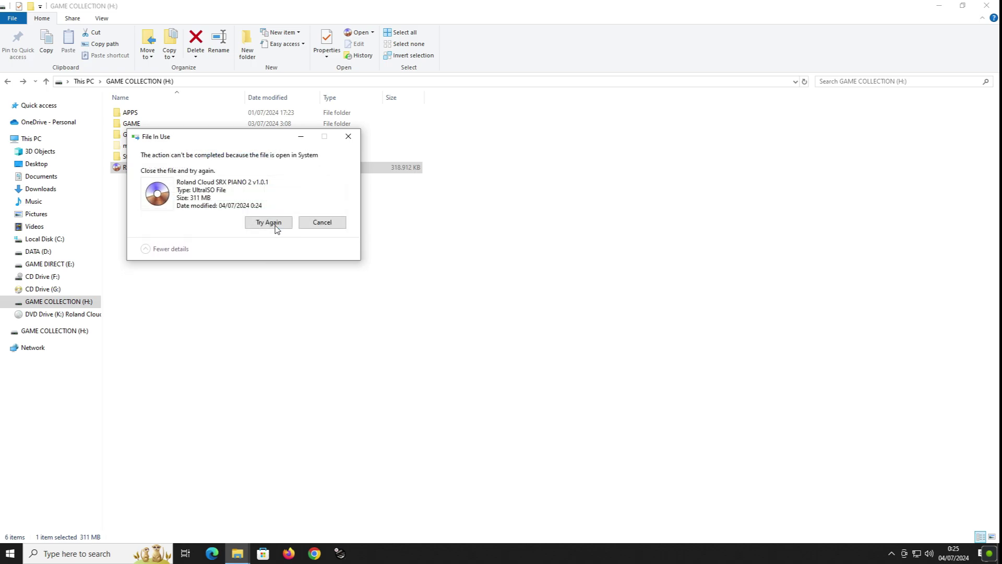
- Eject the mounted Roland Cloud SRX drive (K:) and retry the pending deletion of the Roland Cloud SRX PIANO 2 v1.0.1 ISO
{"action": "right_click", "coordinate": [58, 315]}
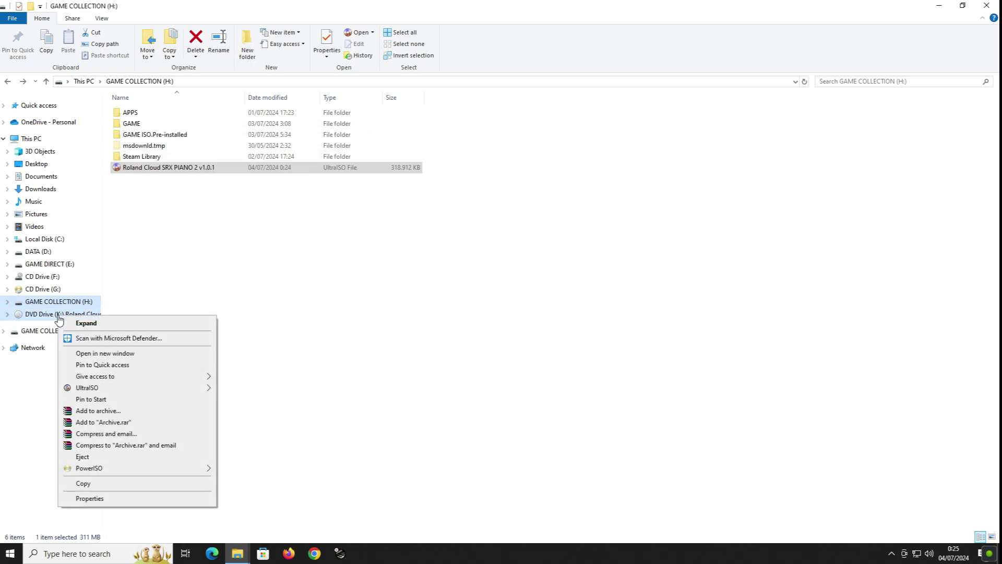
{"action": "left_click", "coordinate": [82, 456]}
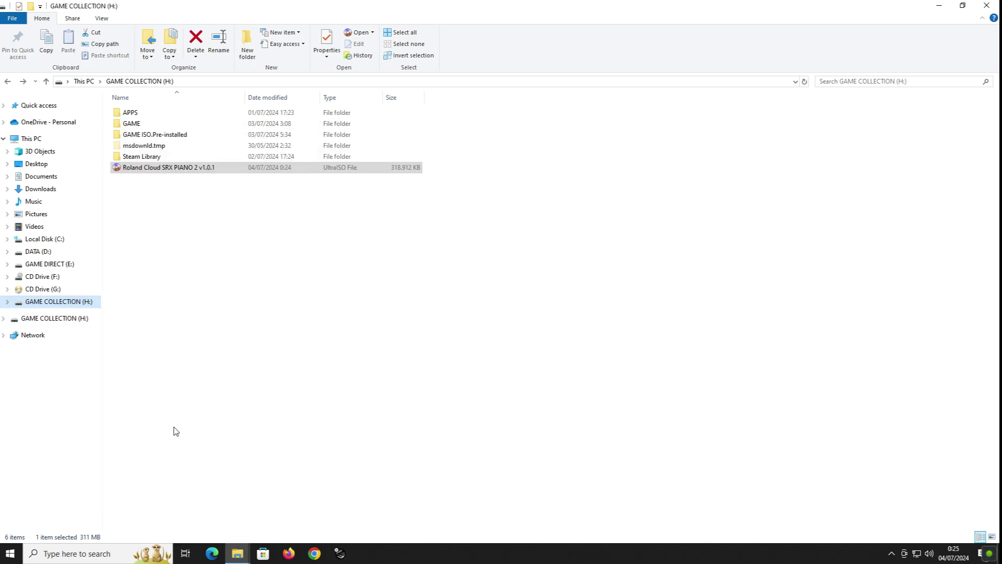
{"action": "mouse_move", "coordinate": [242, 554]}
{"action": "left_click", "coordinate": [274, 509]}
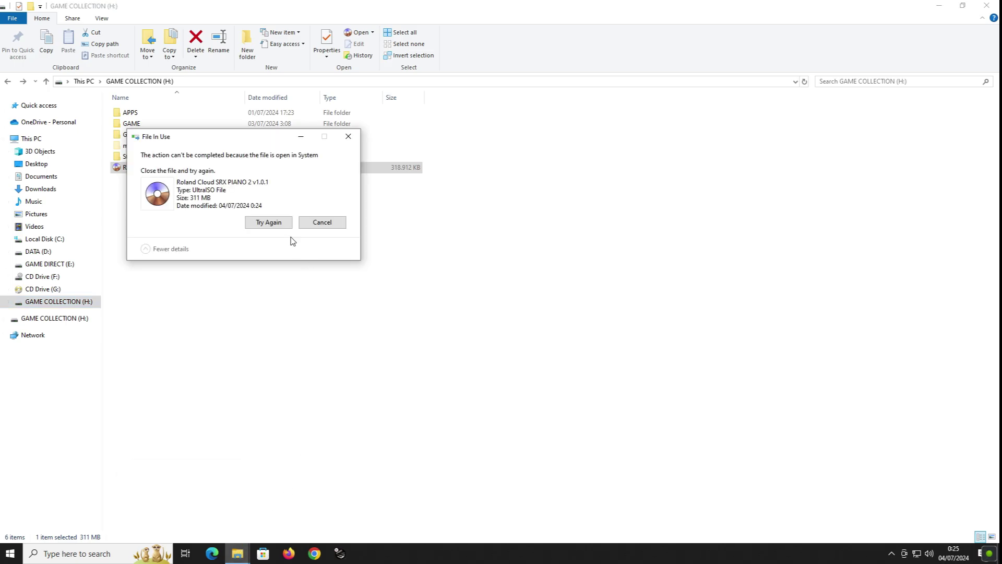
{"action": "left_click", "coordinate": [280, 224]}
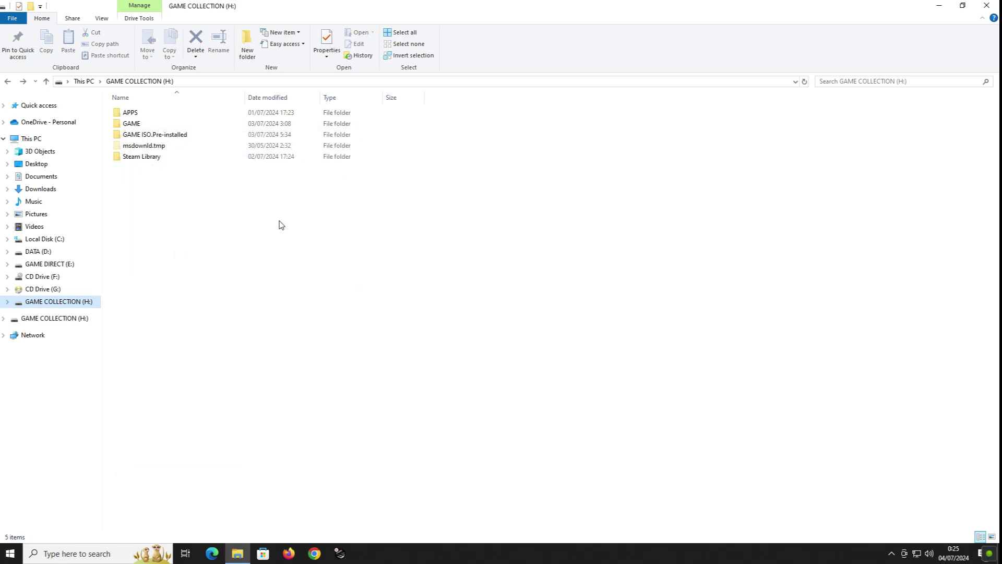
- Go to the GAME ISO.Pre-installed folder on H:, view the Battlefield 1.Pre-installed ISO in UltraISO, and close UltraISO
{"action": "double_click", "coordinate": [152, 135]}
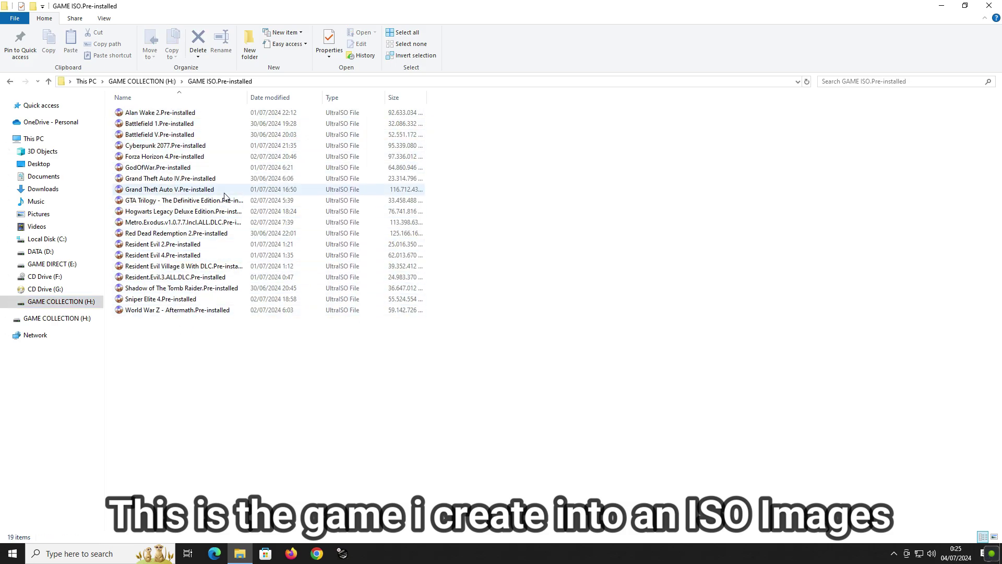
{"action": "left_click", "coordinate": [190, 124]}
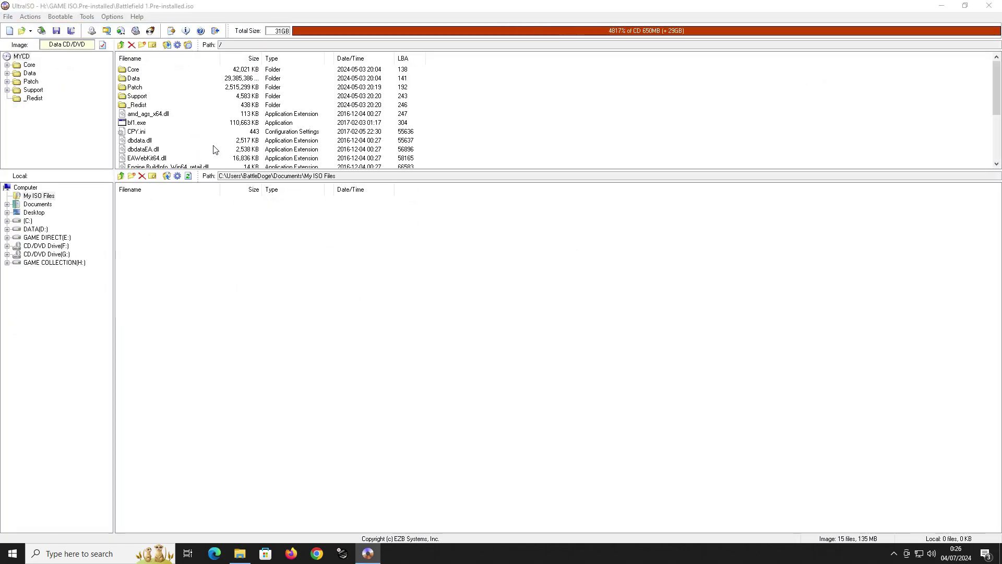
{"action": "left_click", "coordinate": [990, 6]}
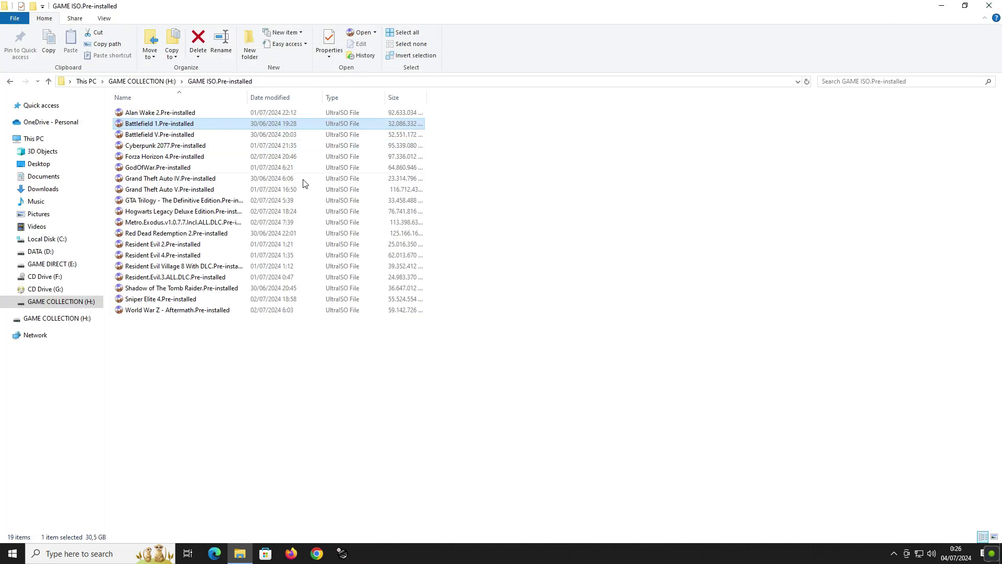
{"action": "left_click", "coordinate": [236, 357]}
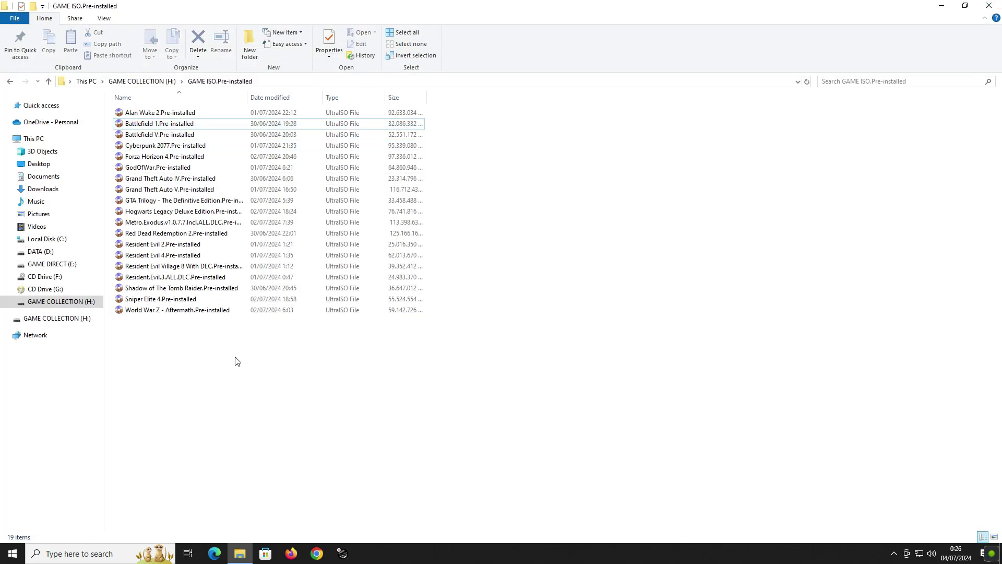
- Mount the Battlefield 1.Pre-installed ISO with Windows Explorer and launch the bf1 application from the mounted drive
{"action": "right_click", "coordinate": [150, 124]}
{"action": "mouse_move", "coordinate": [242, 189]}
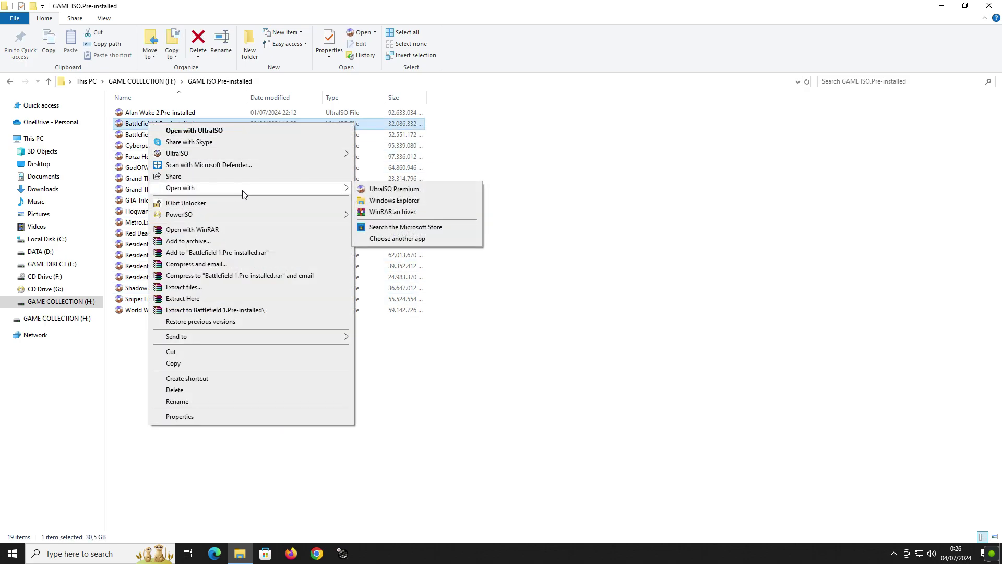
{"action": "left_click", "coordinate": [413, 203]}
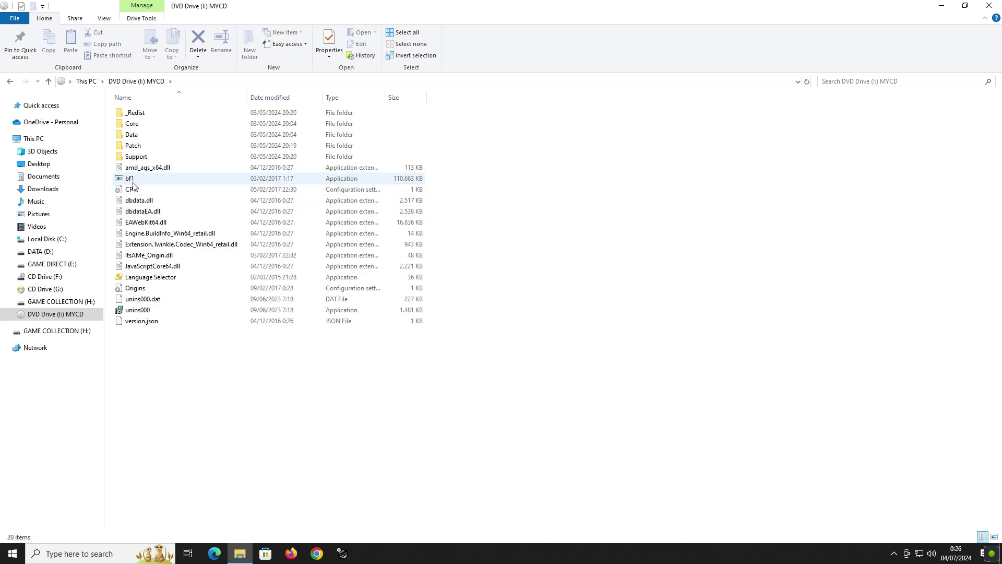
{"action": "double_click", "coordinate": [131, 179]}
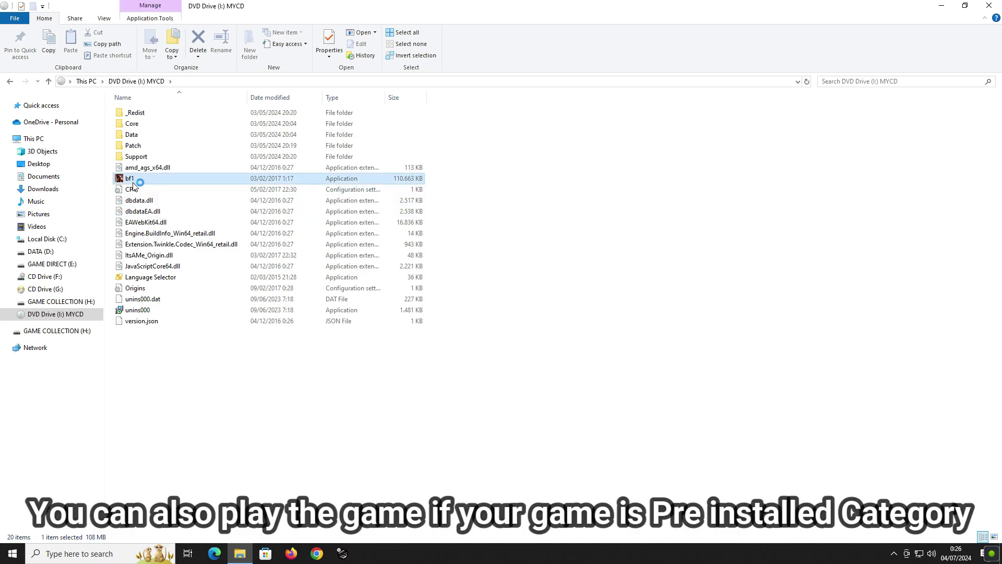